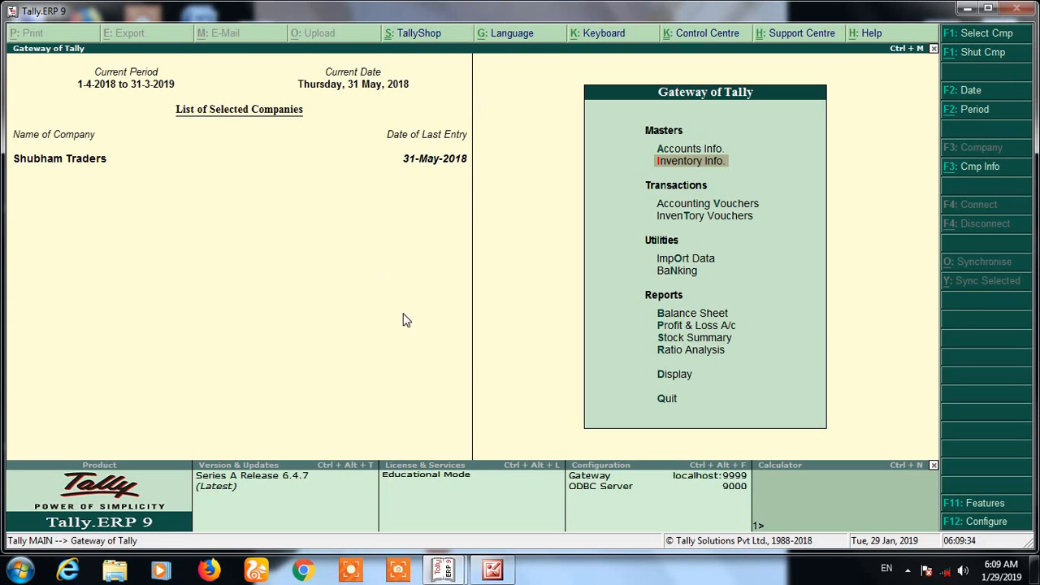
Review the Ganga Traders tax invoice in the other Tally window, including item, quantity, rate and tax amounts
mouse_move(455, 573)
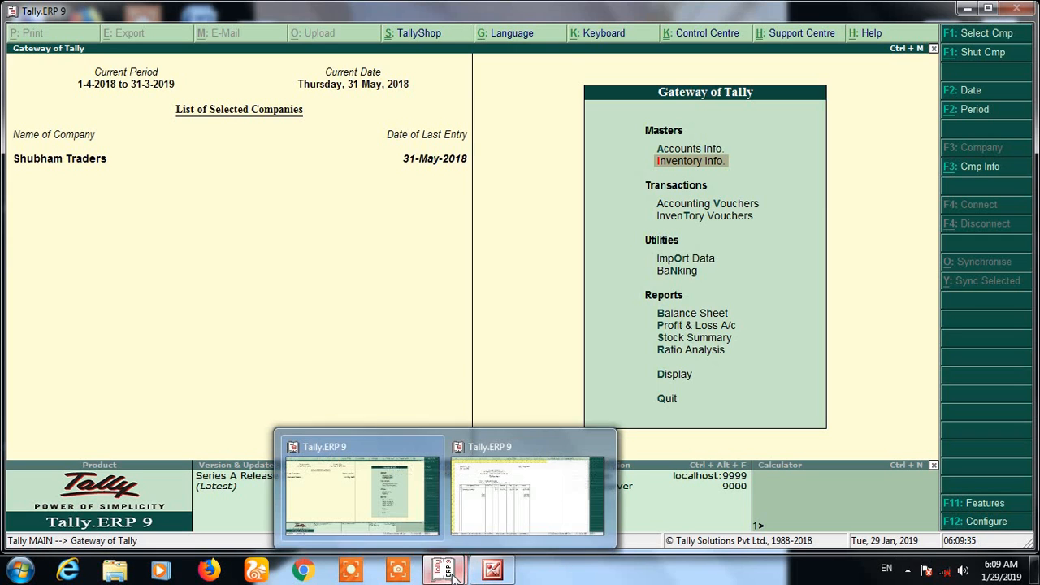
click(507, 516)
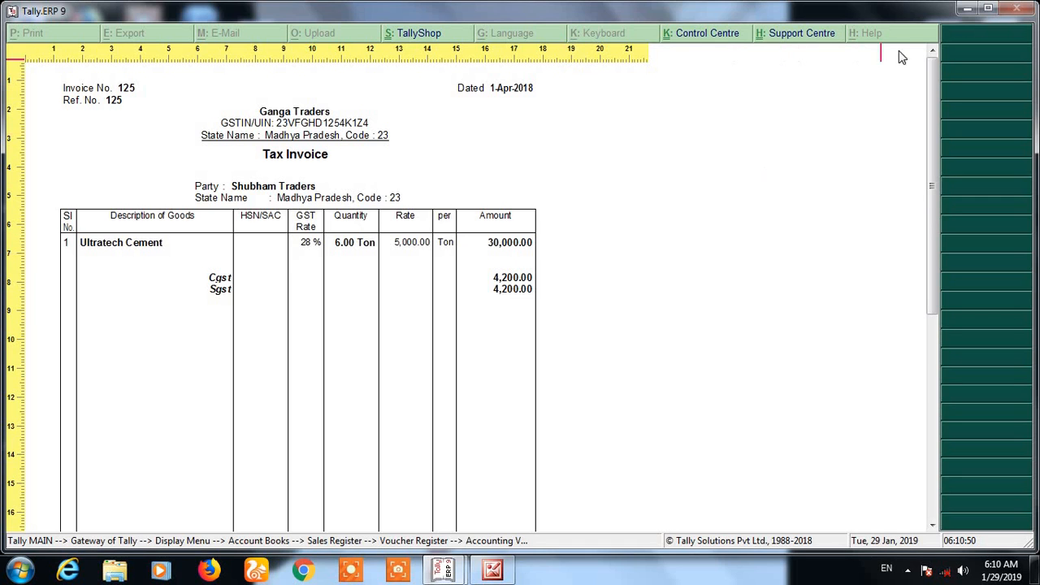
click(967, 9)
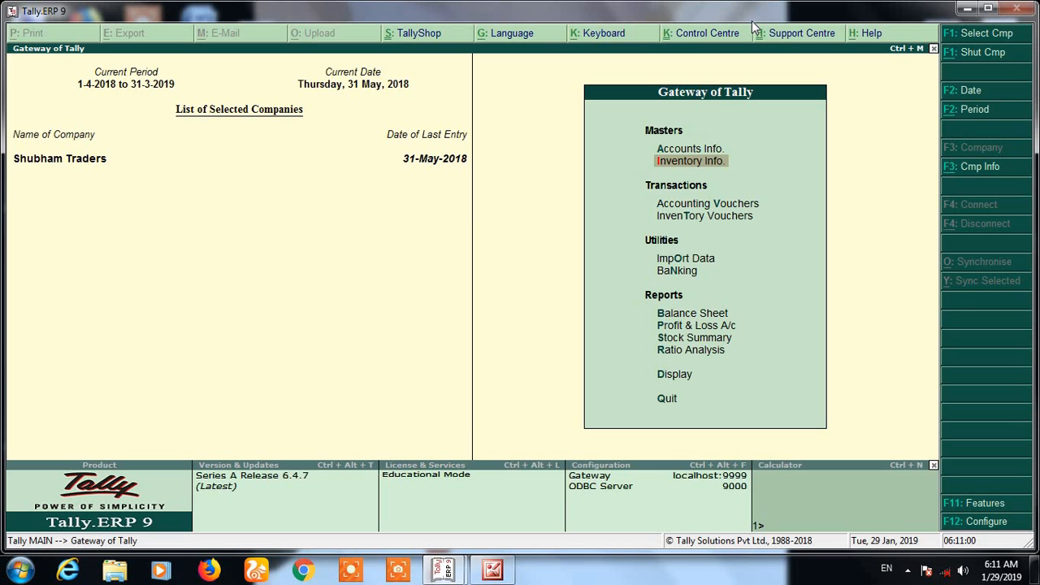
Open the creation form for a new unit of measure in the Shubham Traders inventory masters
key(Return)
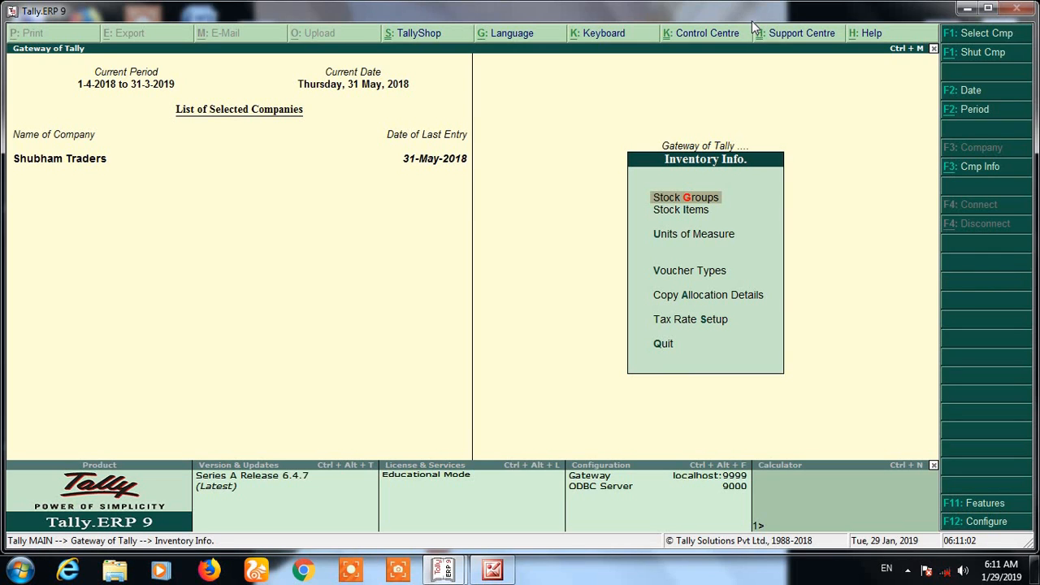
key(Down)
key(Down)
key(Return)
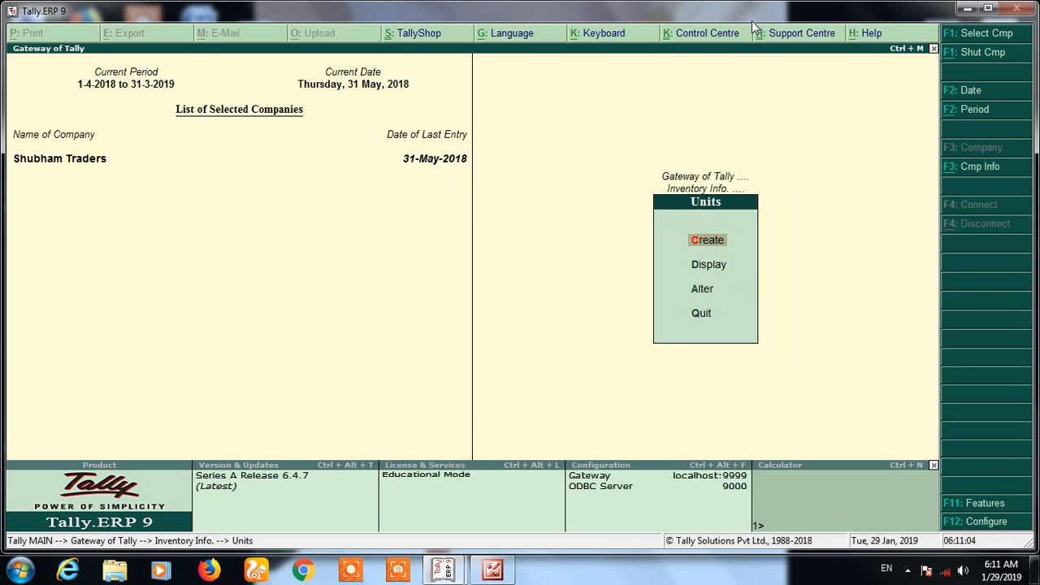
key(Return)
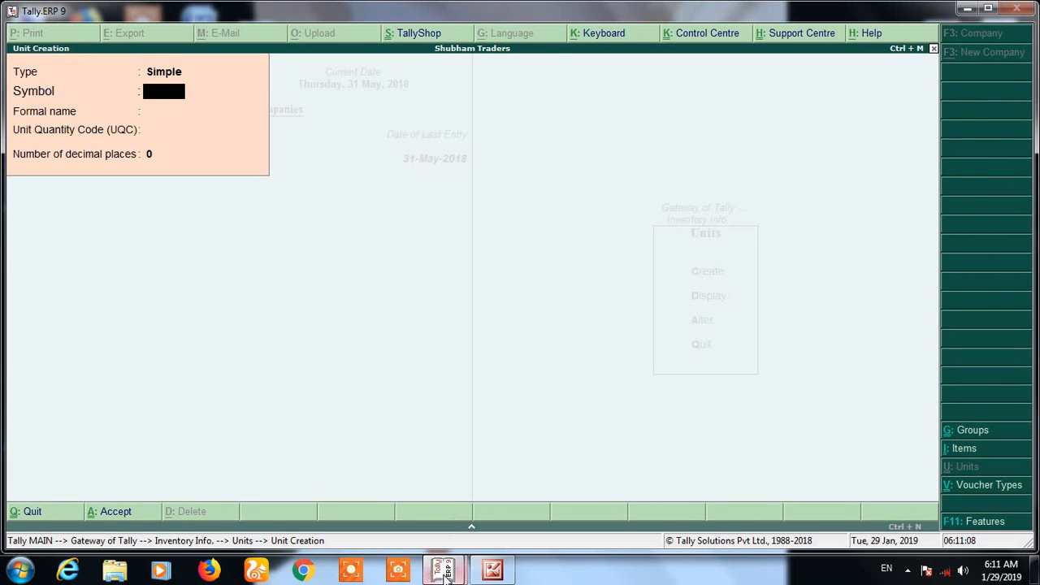
Check which unit the Ultratech Cement line uses on the supplier's invoice, and return to the unit form
mouse_move(445, 576)
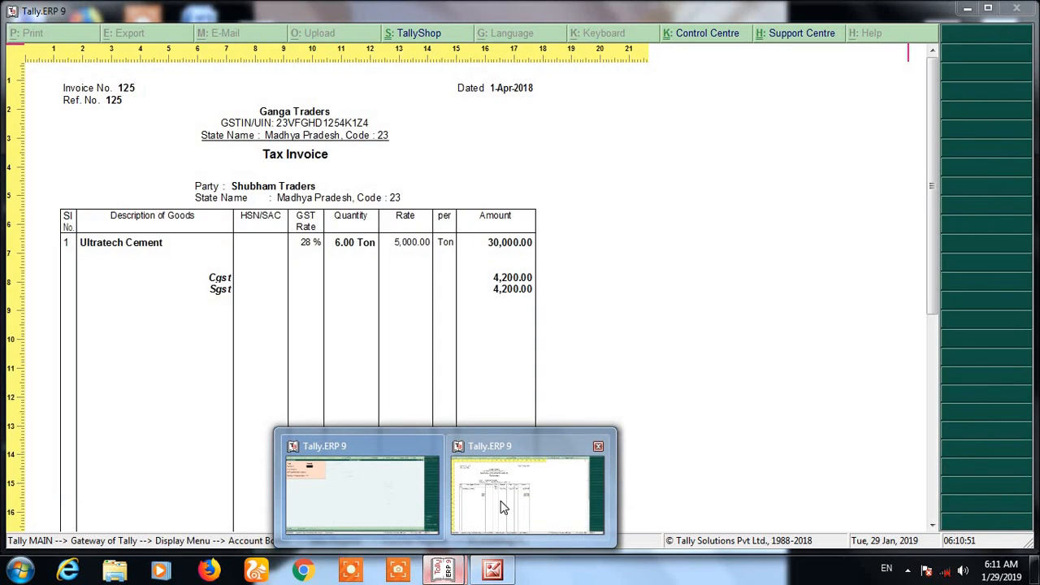
click(502, 507)
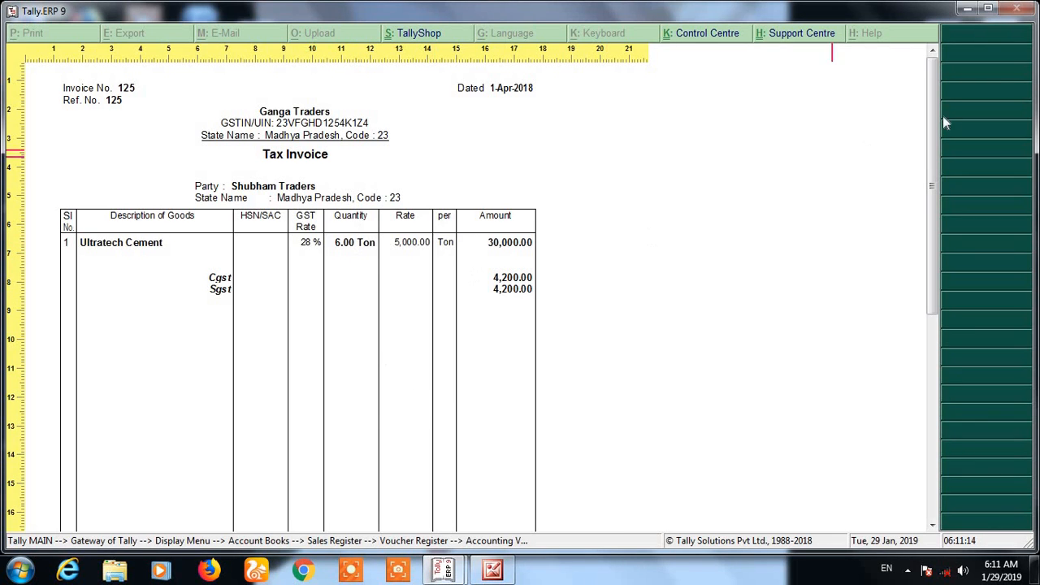
click(967, 9)
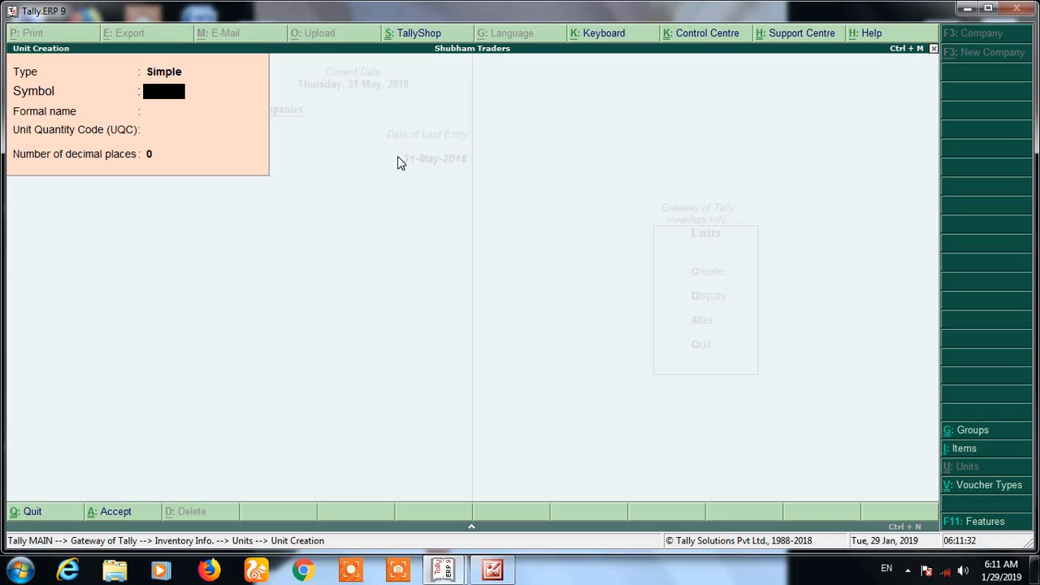
Create a simple unit with symbol bag, quantity code BAG-BAGS and 0 decimal places
text(bag)
key(Return)
key(Return)
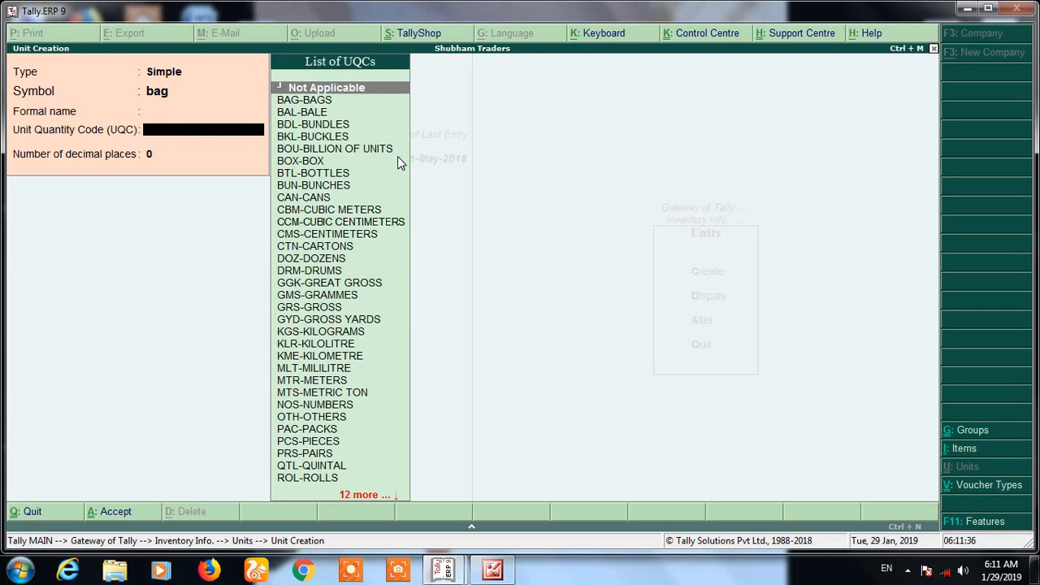
text(ba)
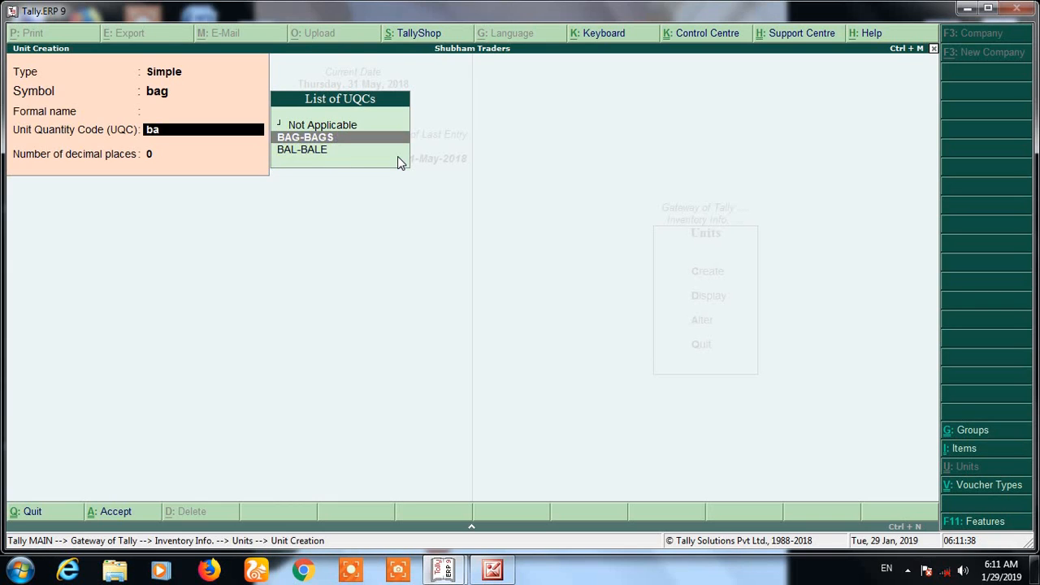
key(Return)
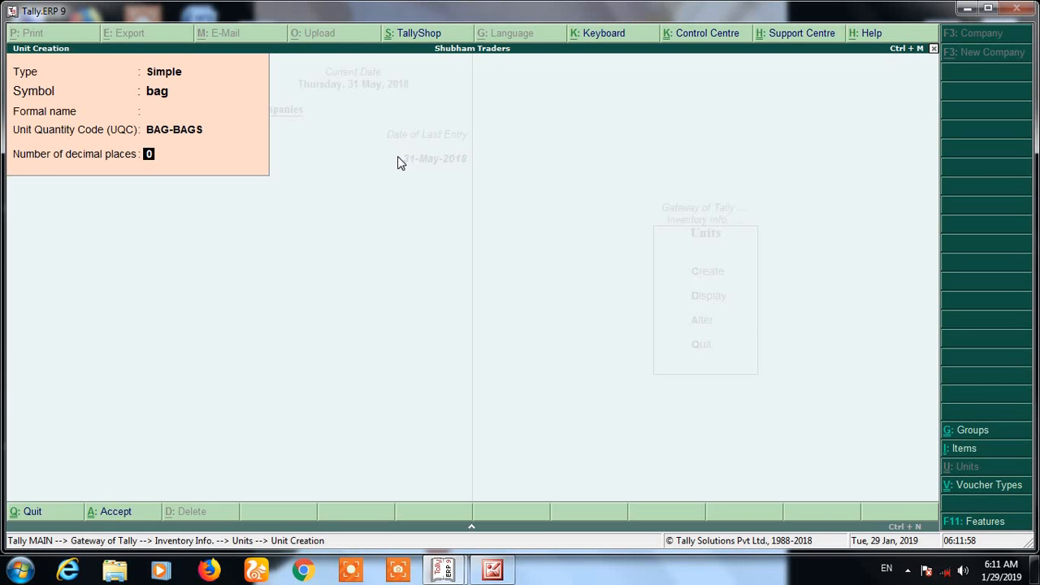
key(Return)
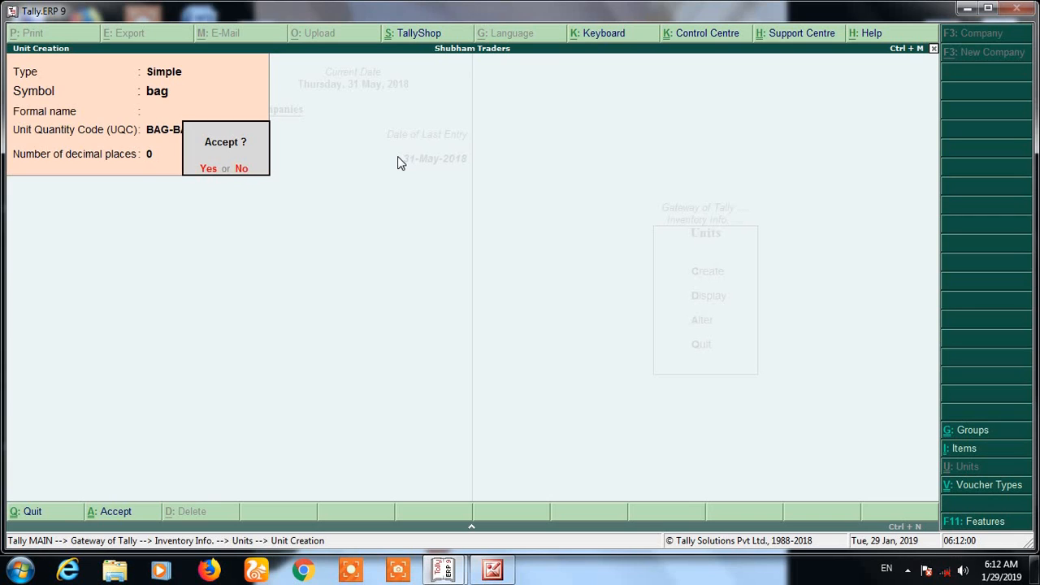
key(Return)
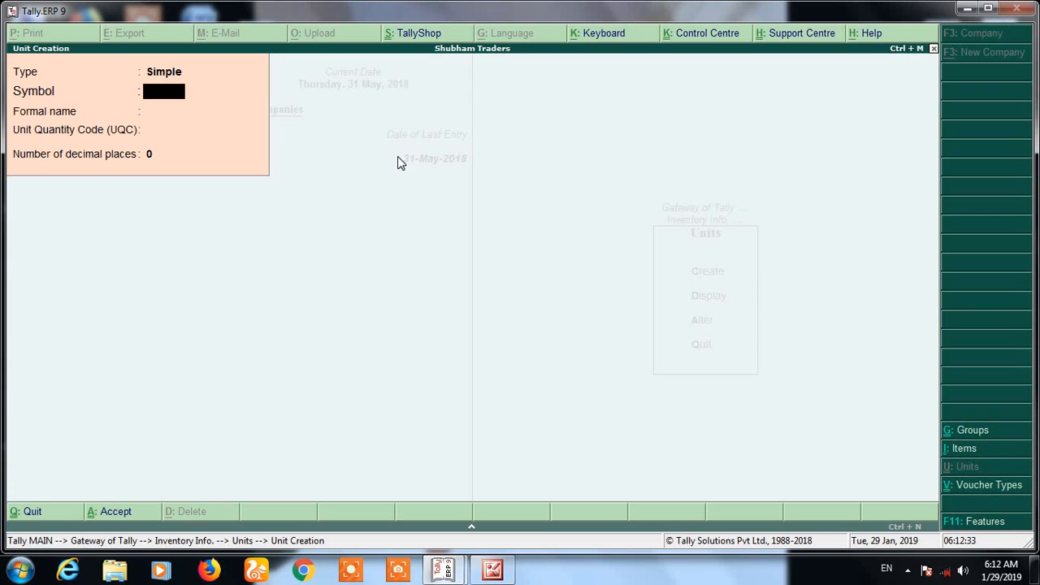
Create a simple unit with symbol Ton, quantity code TON-TONNES and 2 decimal places, and return to the Gateway of Tally
text(Ton)
key(Return)
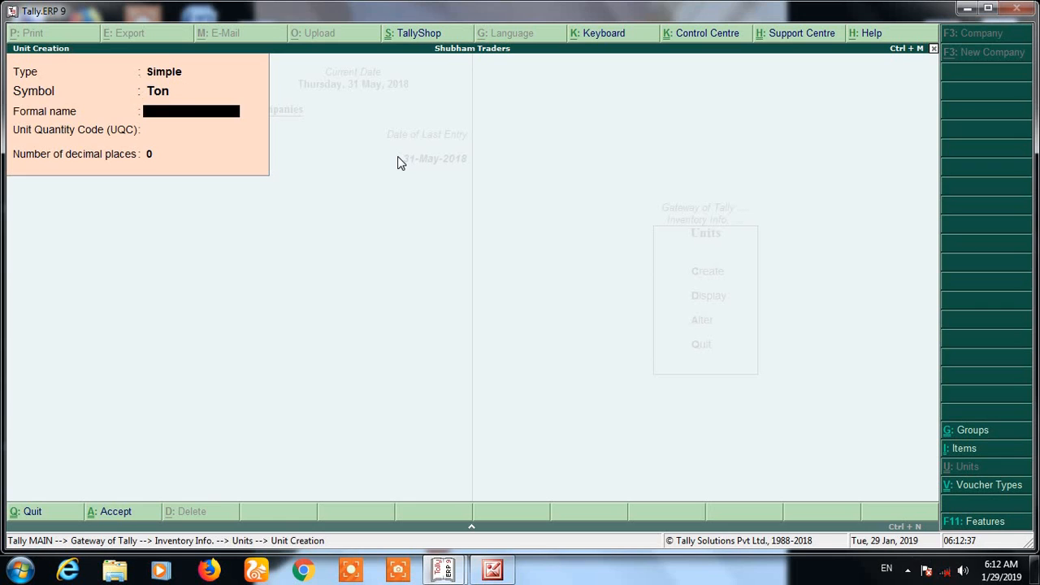
key(Return)
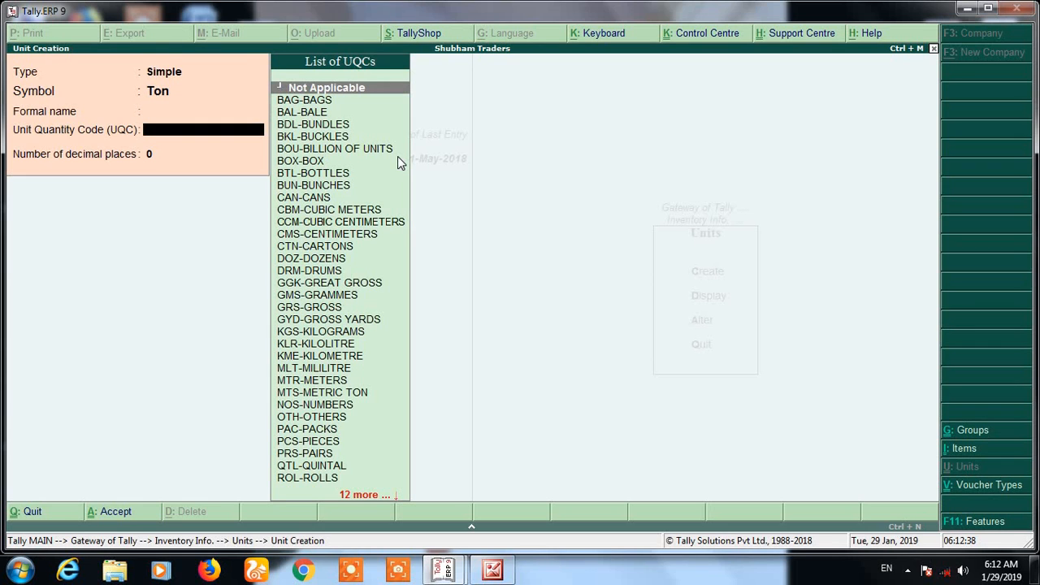
text(to)
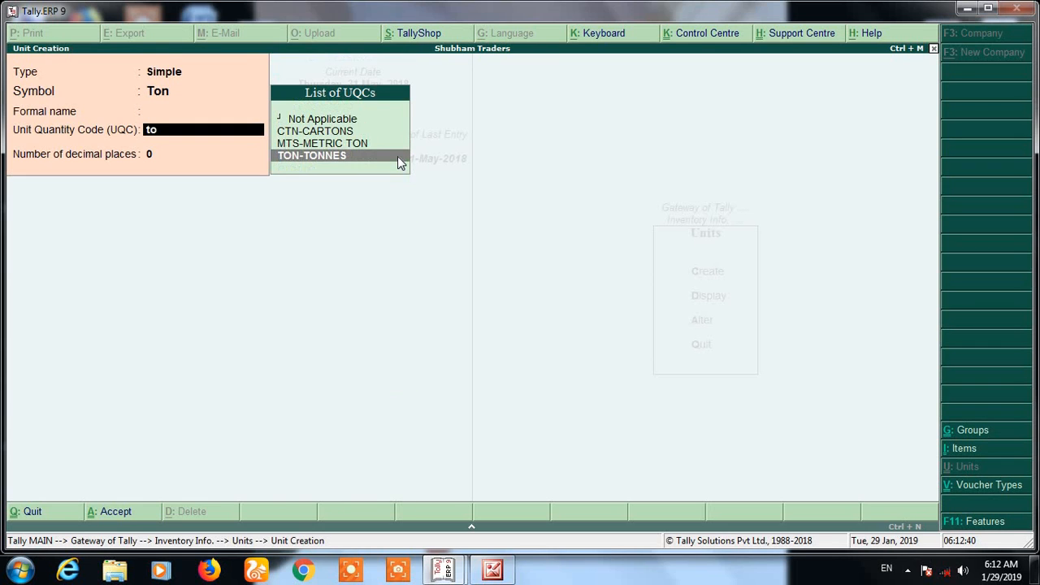
click(399, 157)
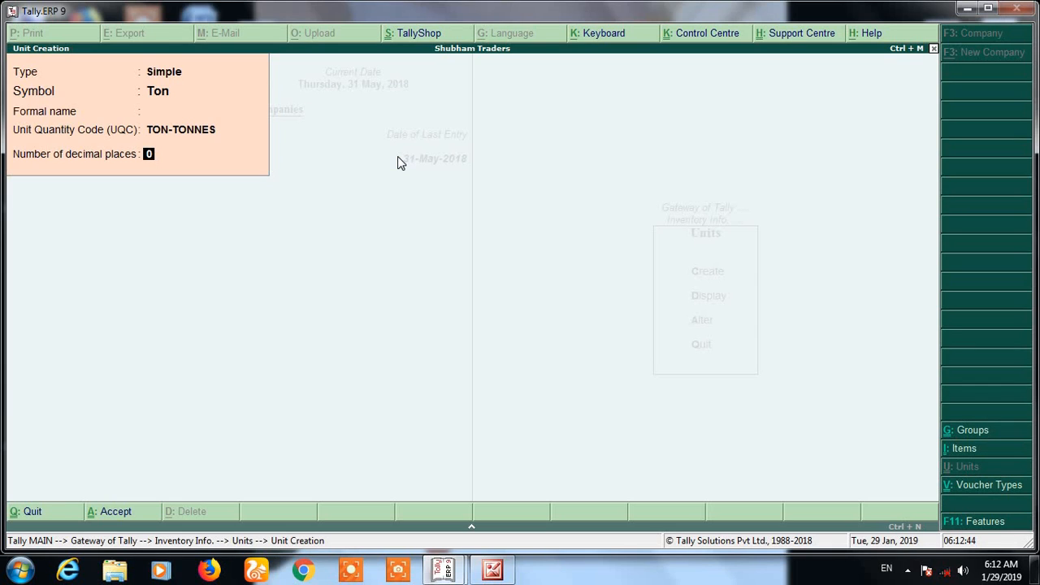
text(2)
key(Return)
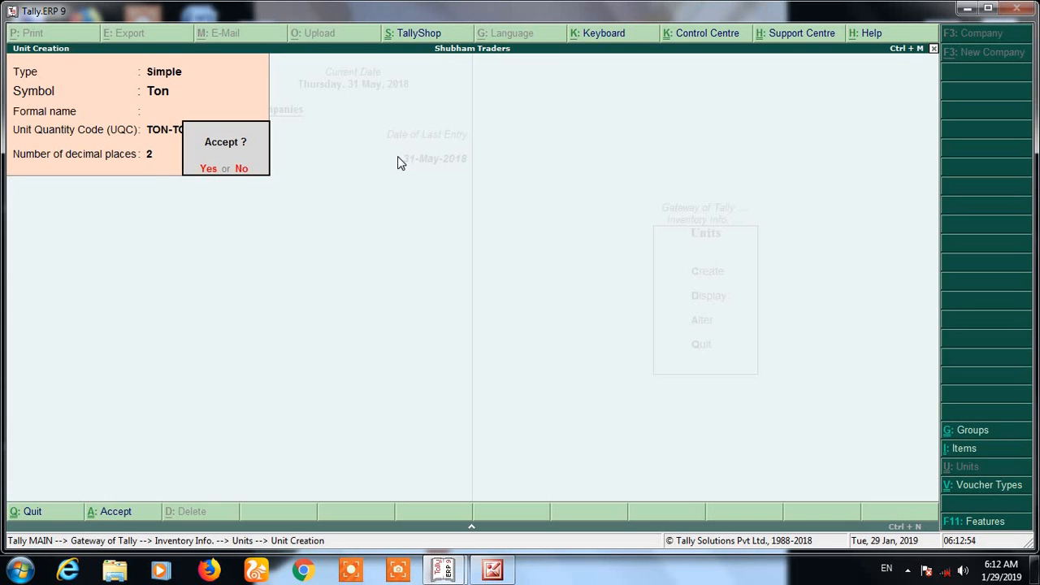
key(Return)
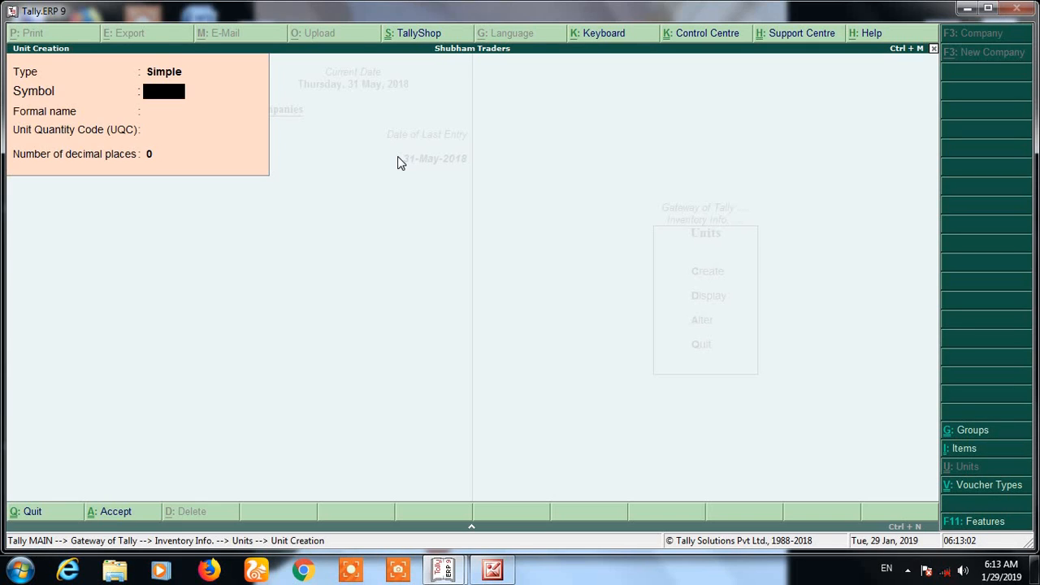
key(Escape)
key(Return)
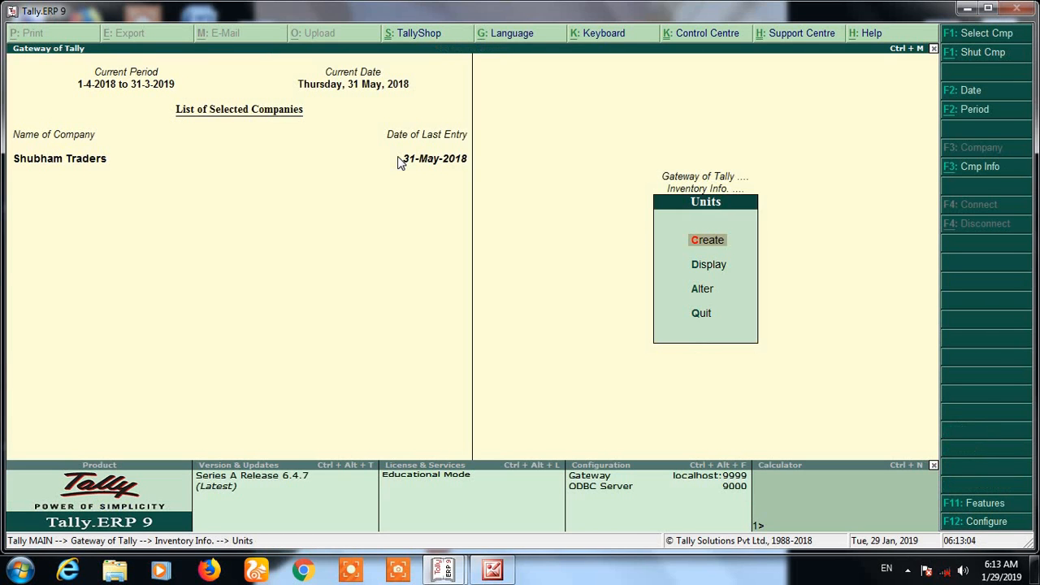
key(Escape)
key(Escape)
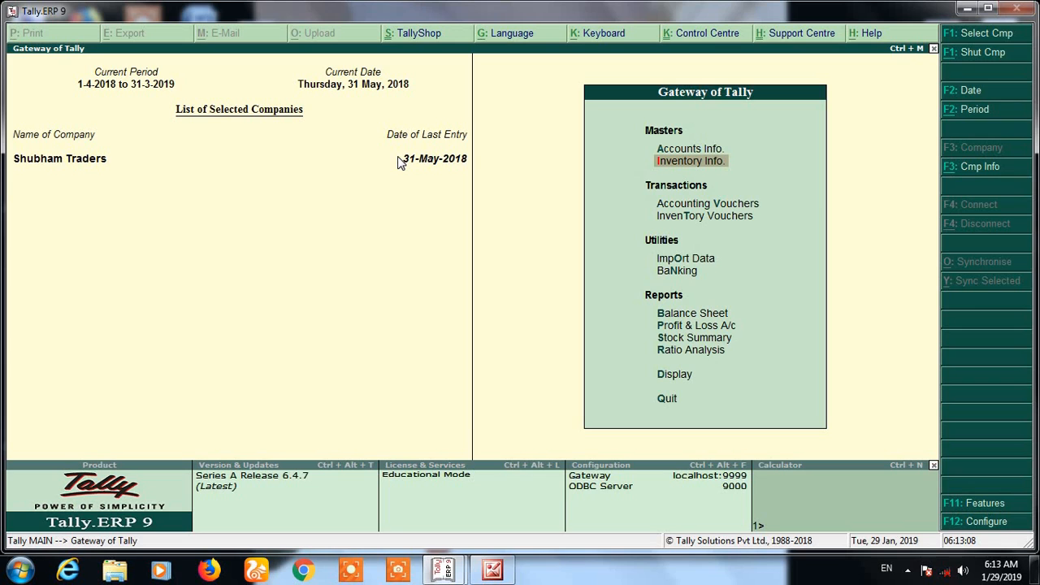
Start a new purchase voucher using the Advance Purchase voucher class
key(Down)
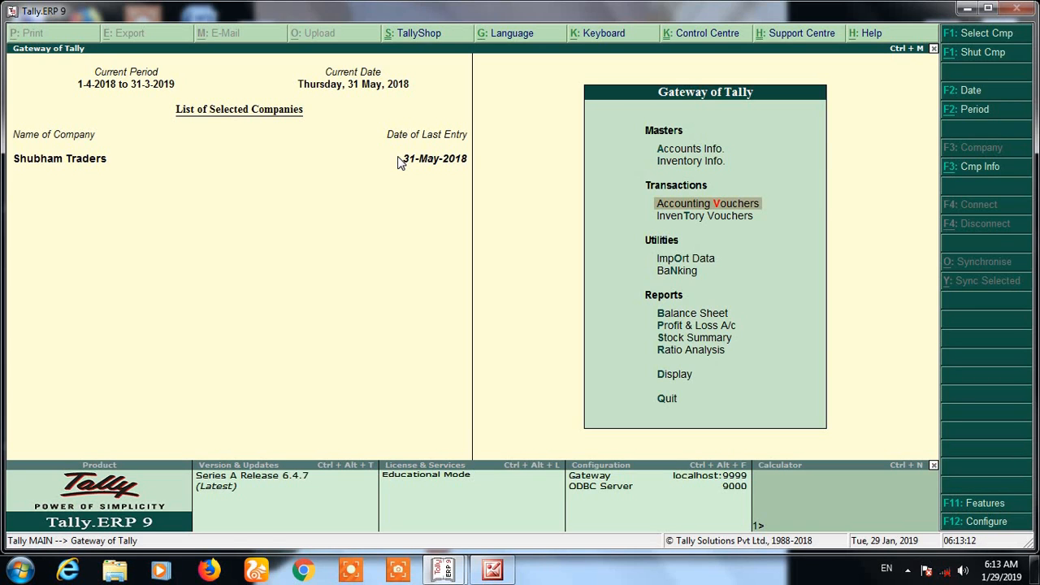
key(Return)
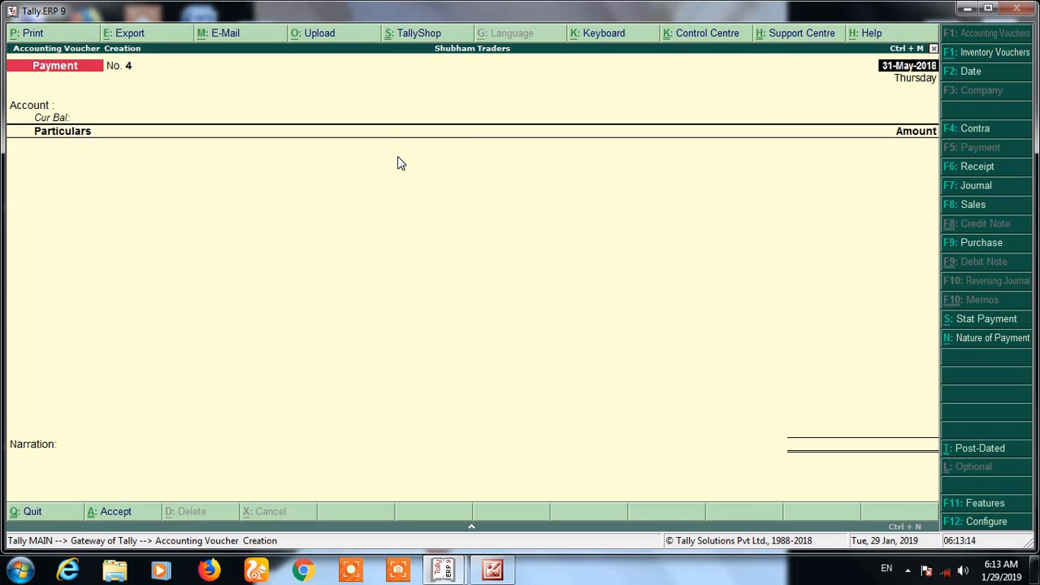
click(961, 247)
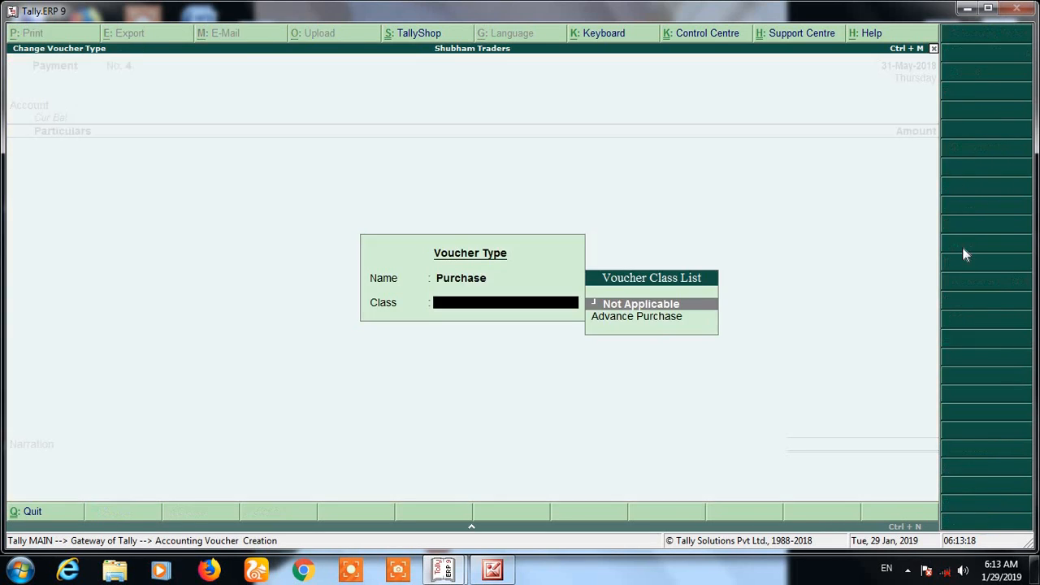
key(Down)
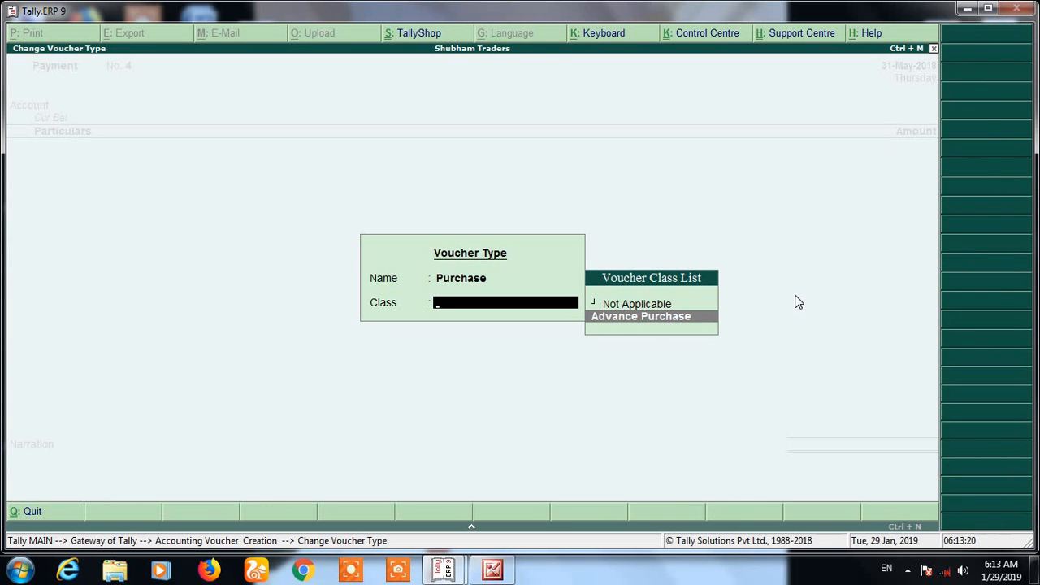
key(Return)
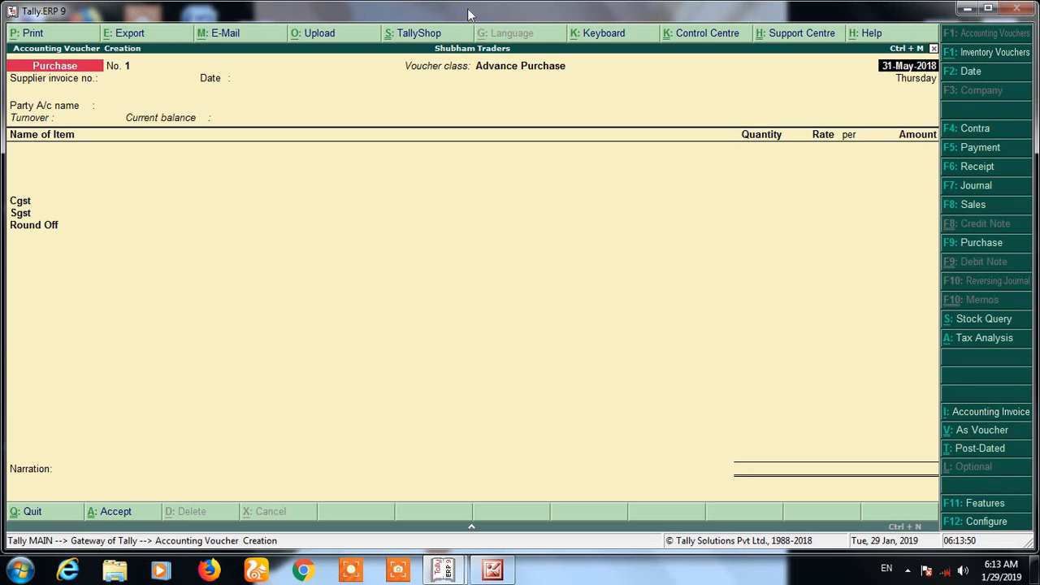
Date the purchase voucher 1-Apr-2018 and enter supplier invoice number 125, also dated 1-Apr-2018
key(F2)
text(14)
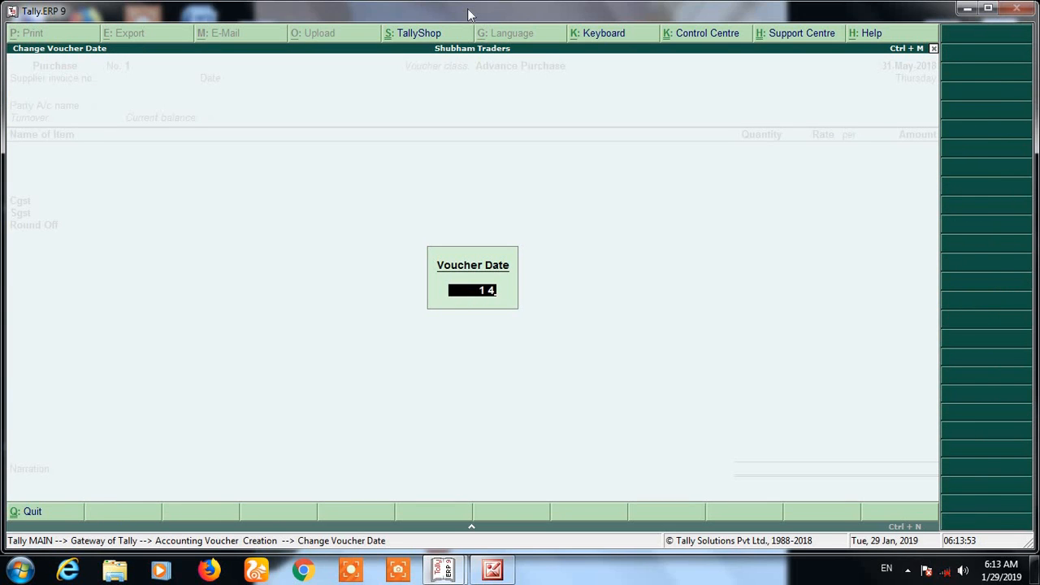
key(Return)
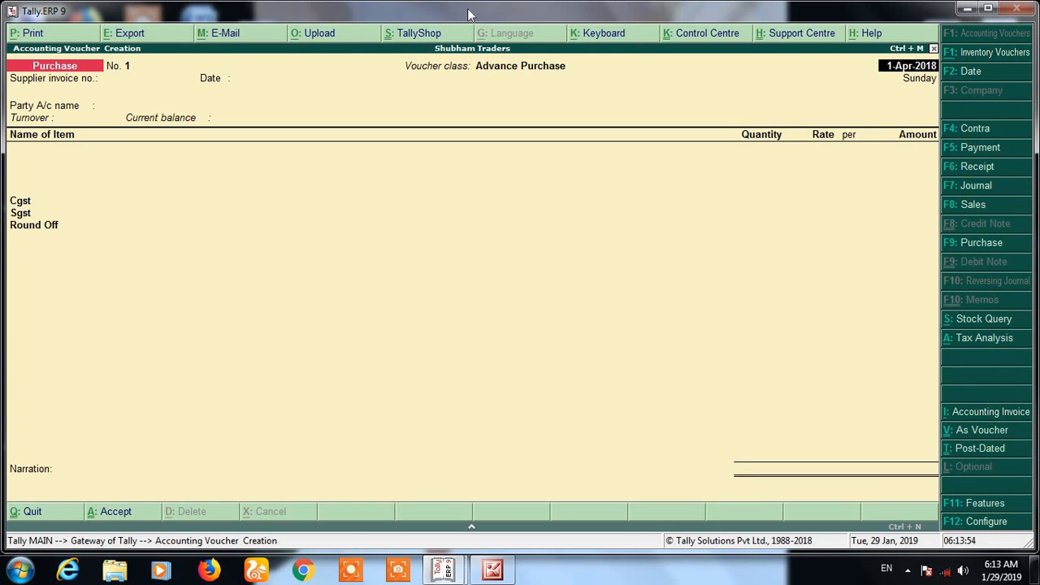
key(Return)
text(125)
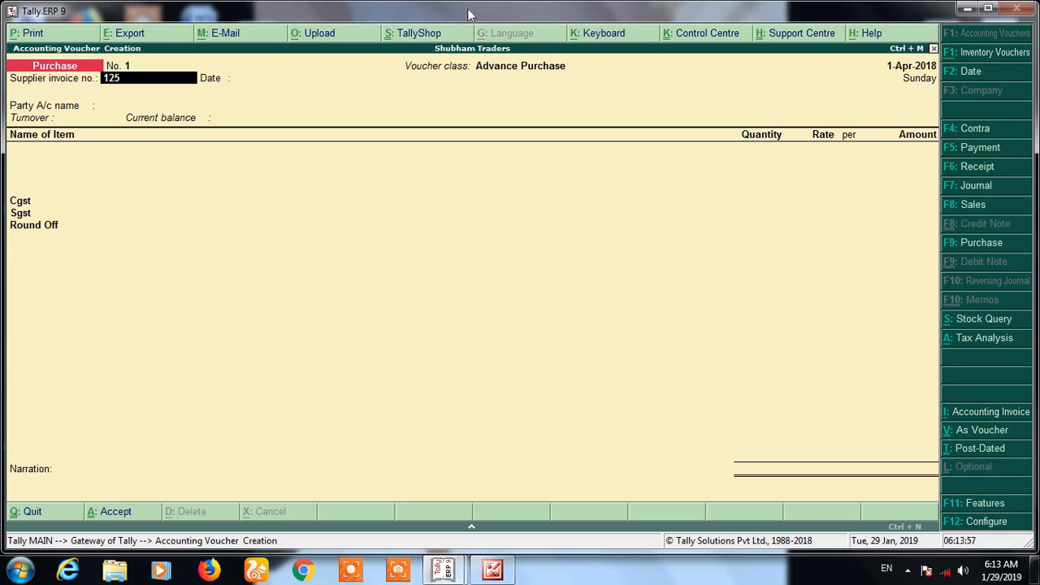
key(Return)
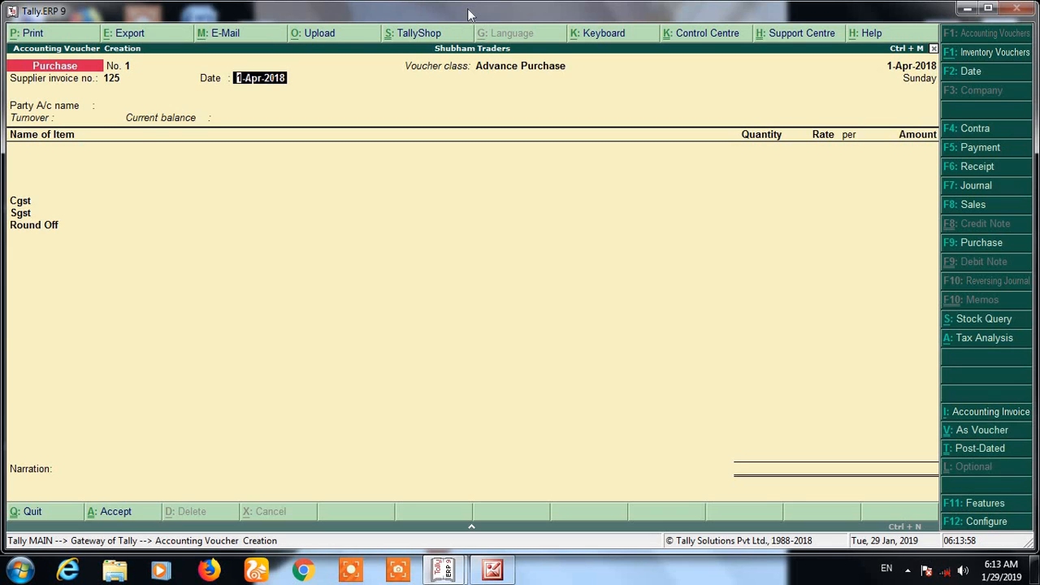
key(Return)
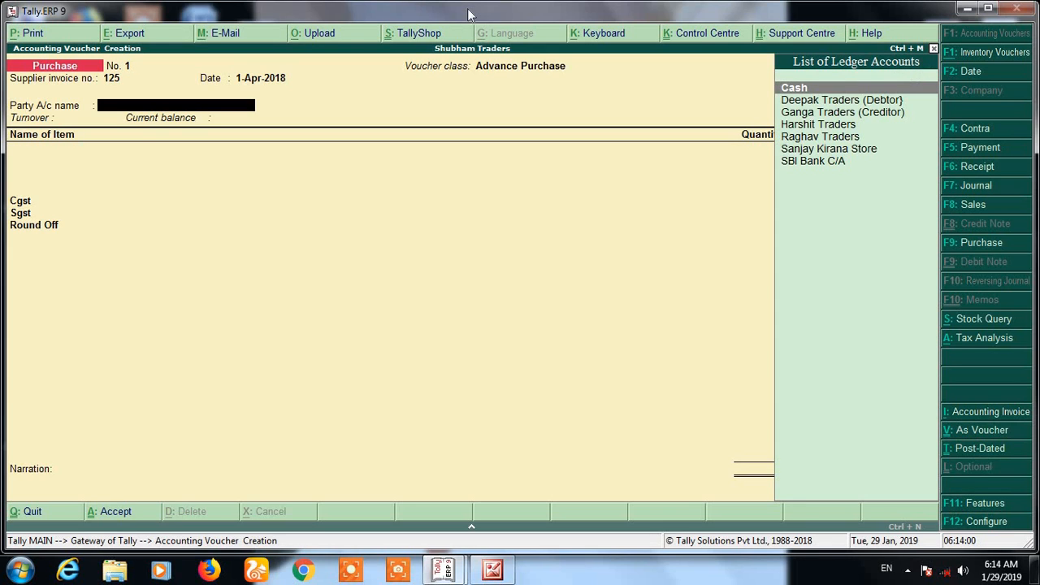
Select Ganga Traders (Creditor) as the party account of the purchase voucher and proceed to the item line
click(445, 571)
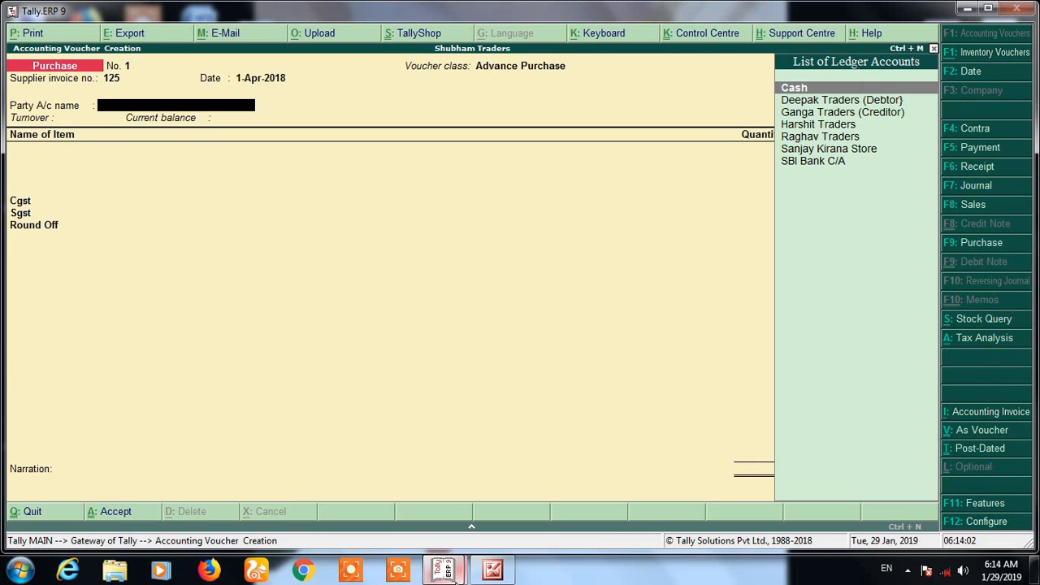
mouse_move(472, 500)
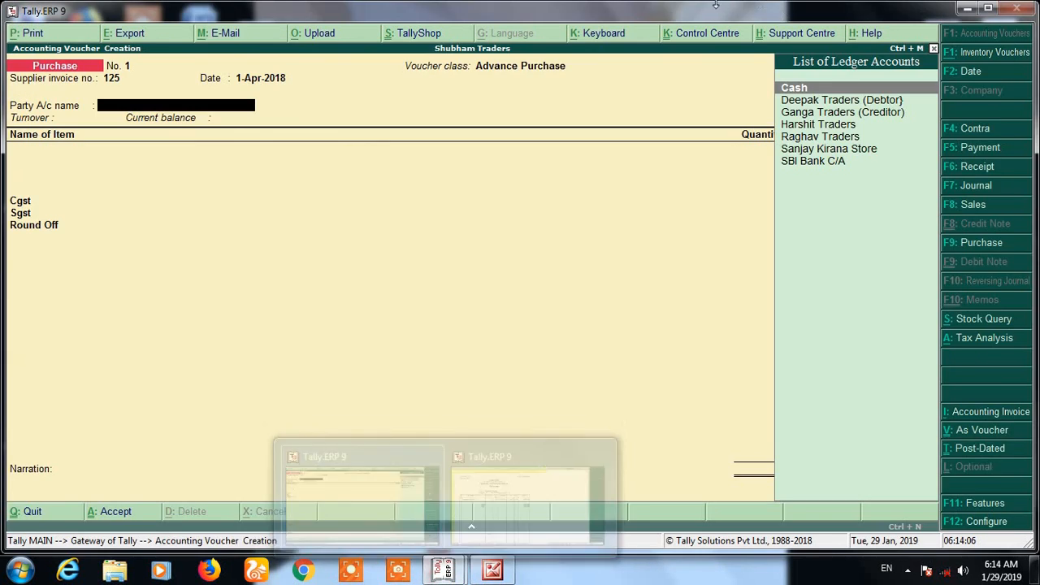
text(Gan)
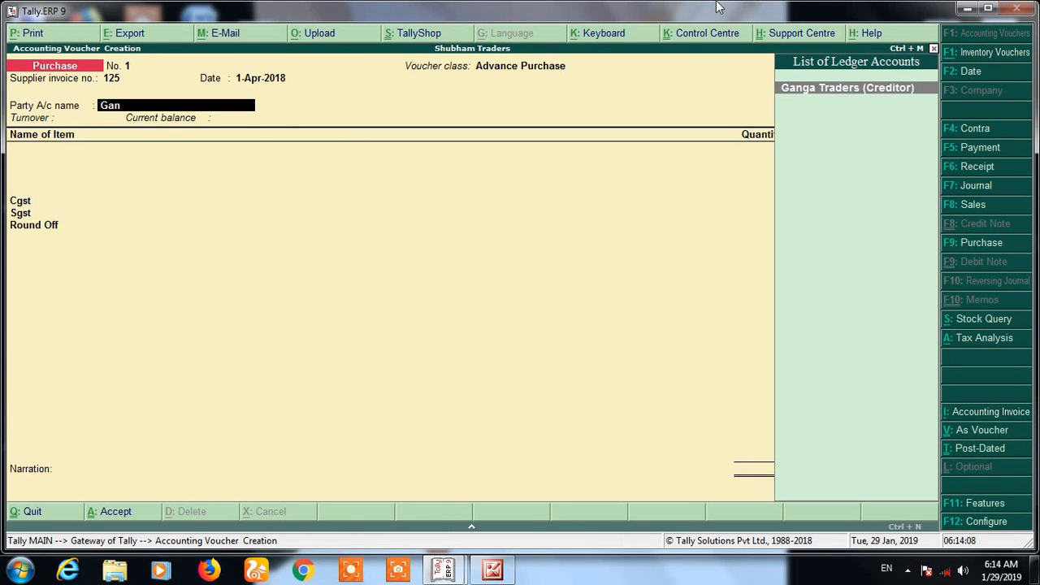
key(Return)
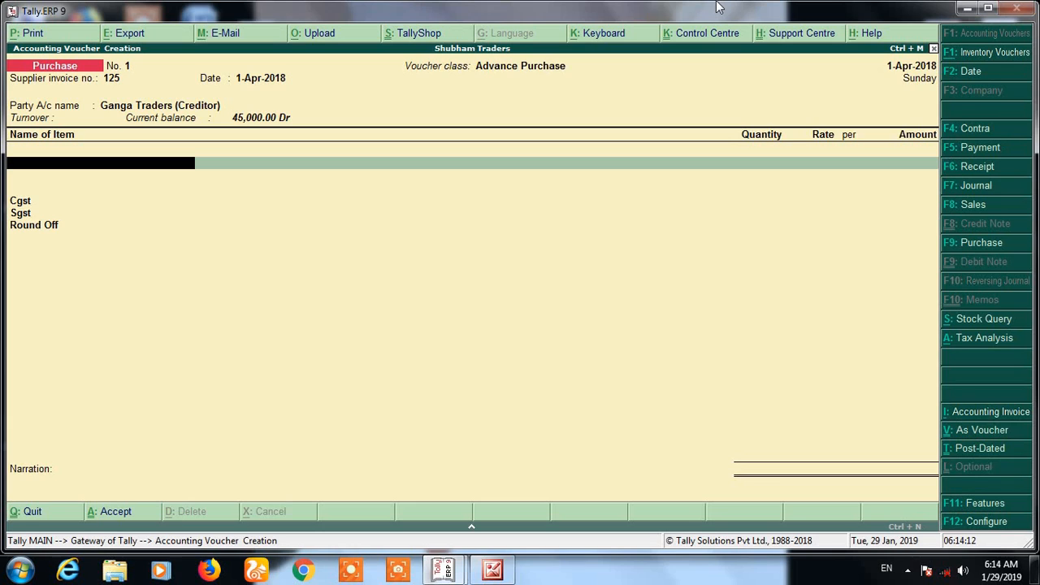
key(space)
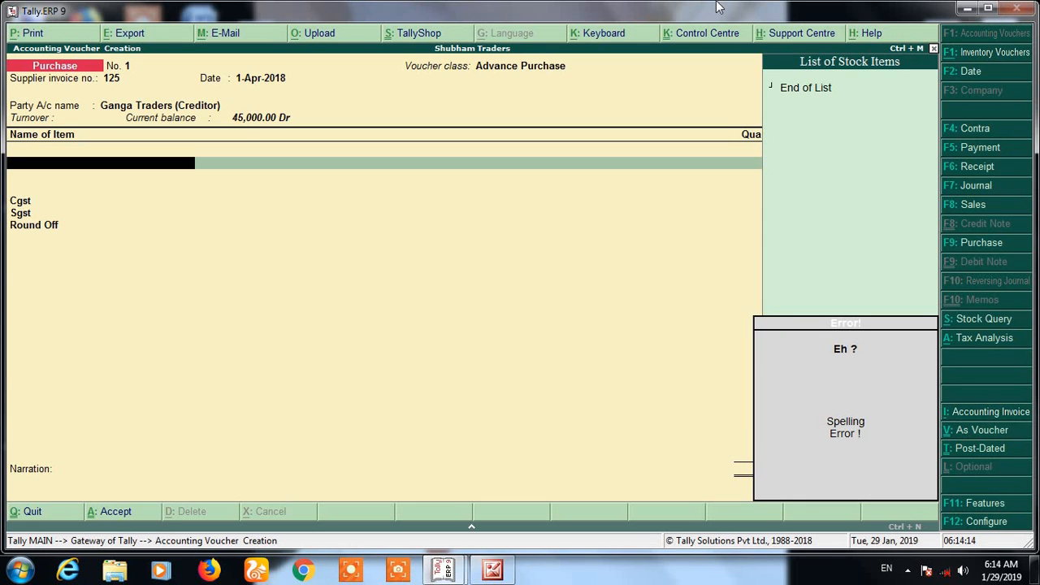
key(BackSpace)
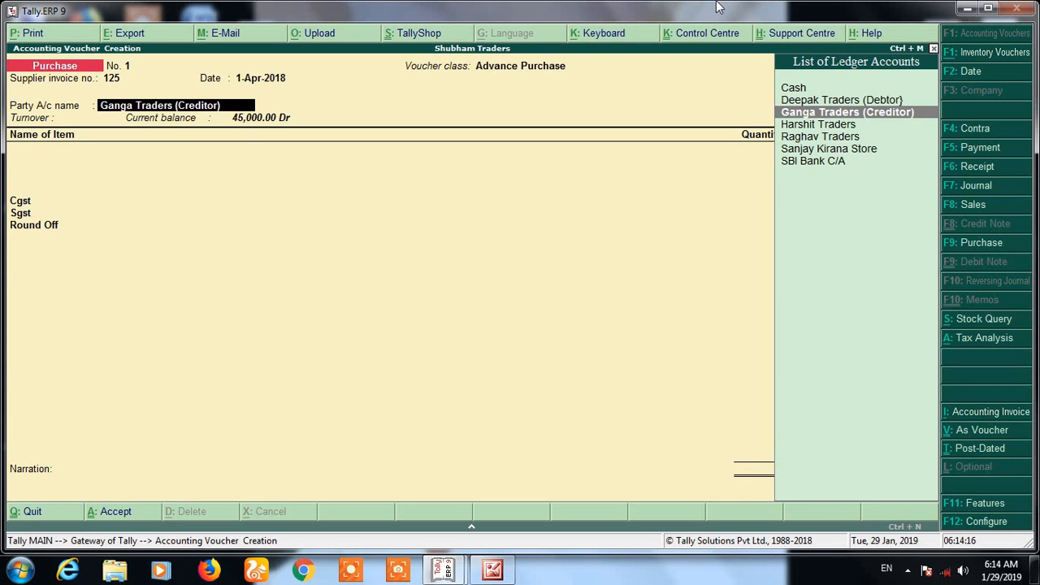
key(Return)
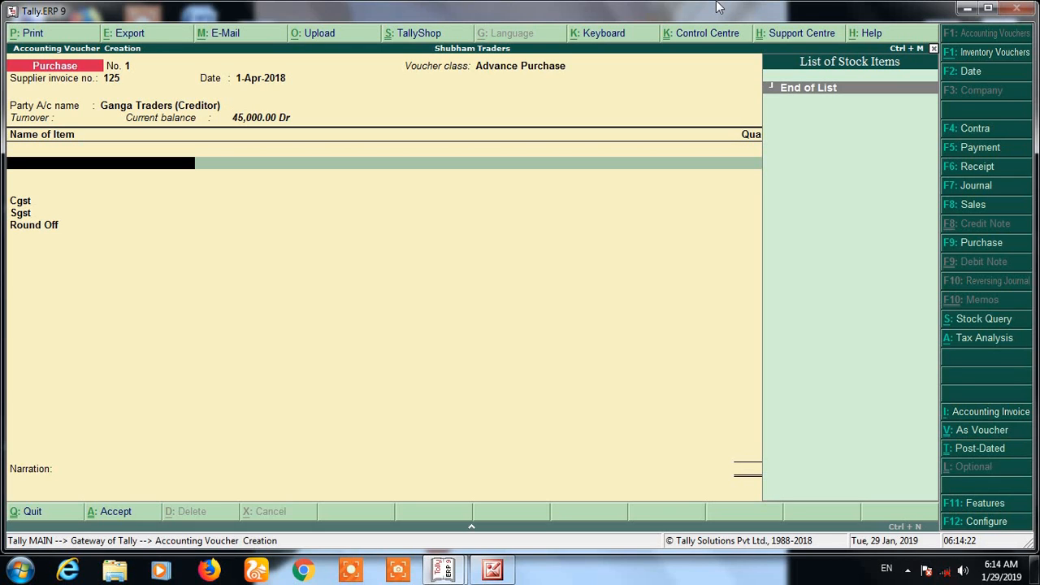
Start a new stock item from the voucher, named Ultratech Cement, under Primary, with bag as its unit
key(alt+c)
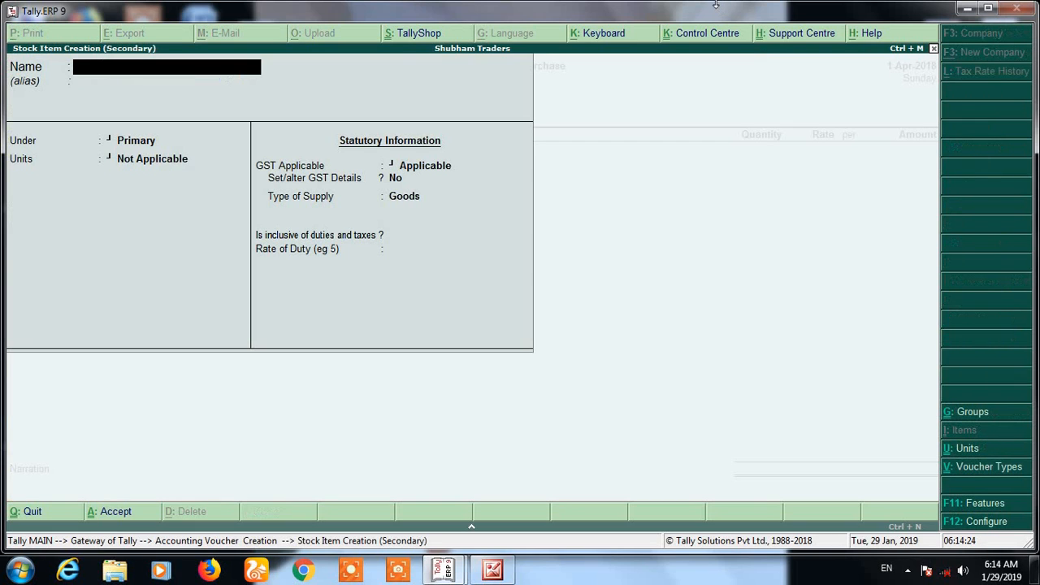
text(Ultratech Cement)
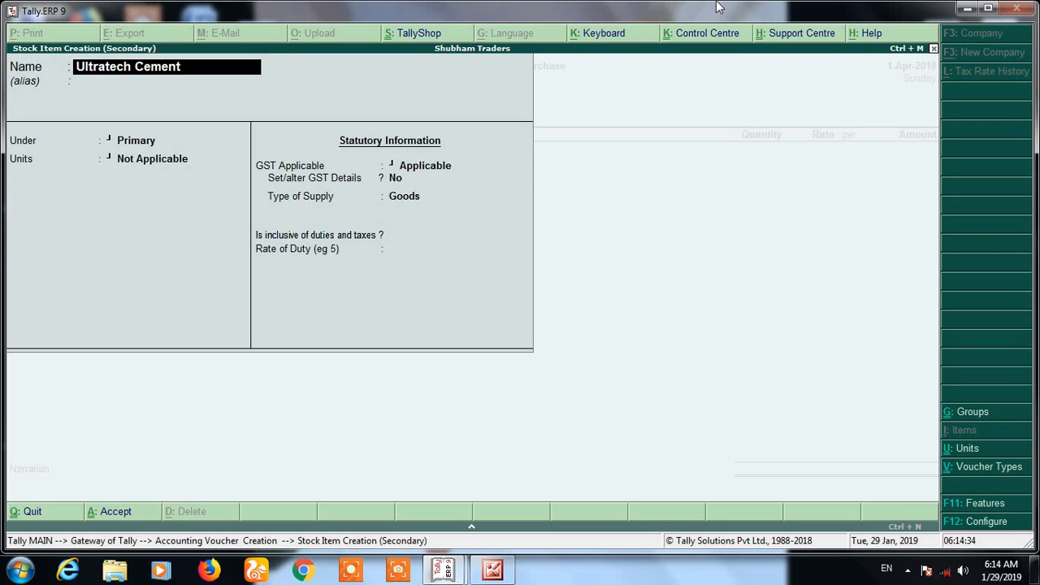
key(Return)
key(Return)
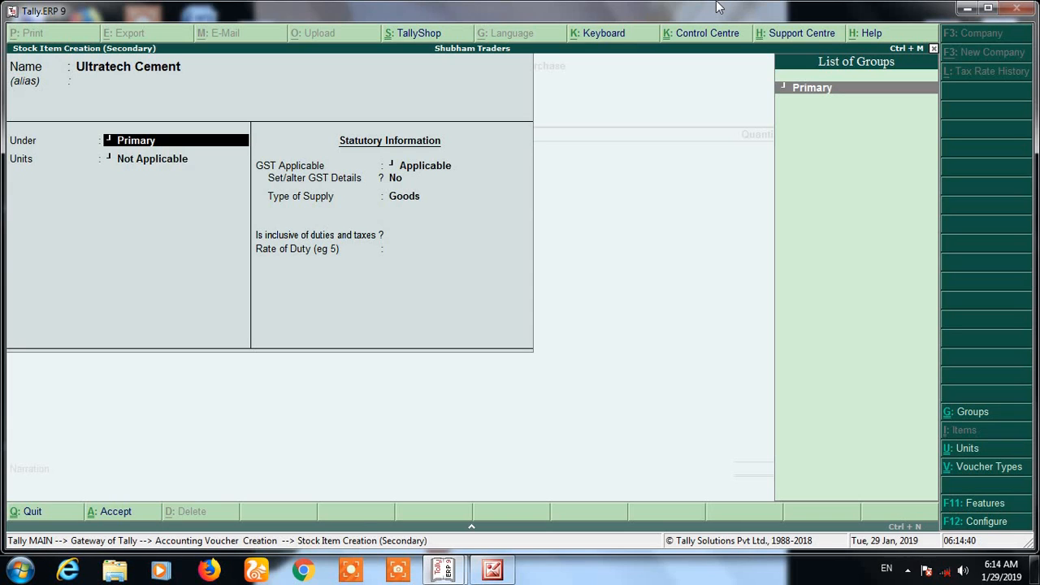
key(Return)
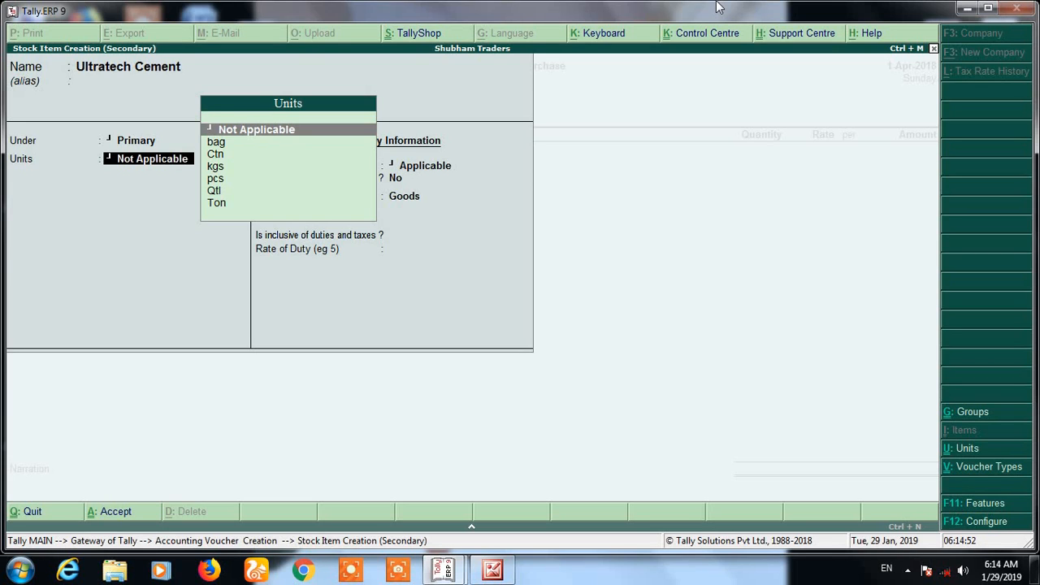
key(Down)
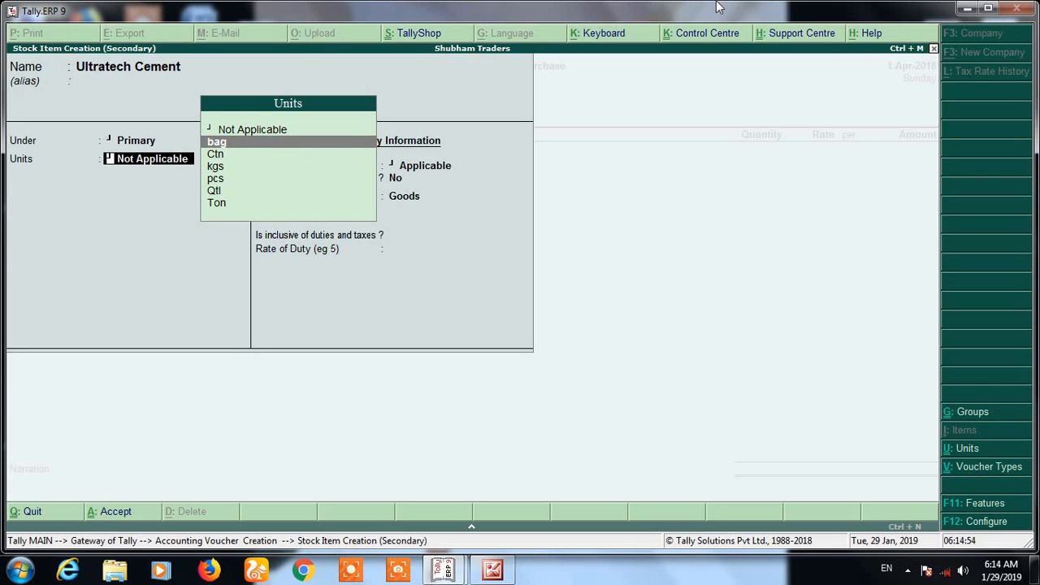
key(Return)
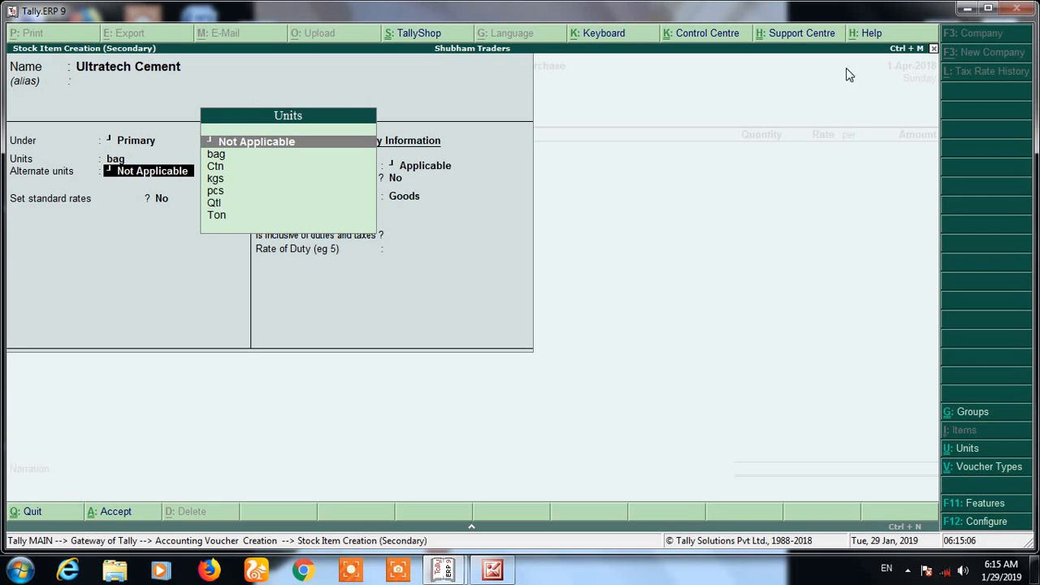
Review the stock item configuration options, especially those for alternate units and standard rates
click(996, 529)
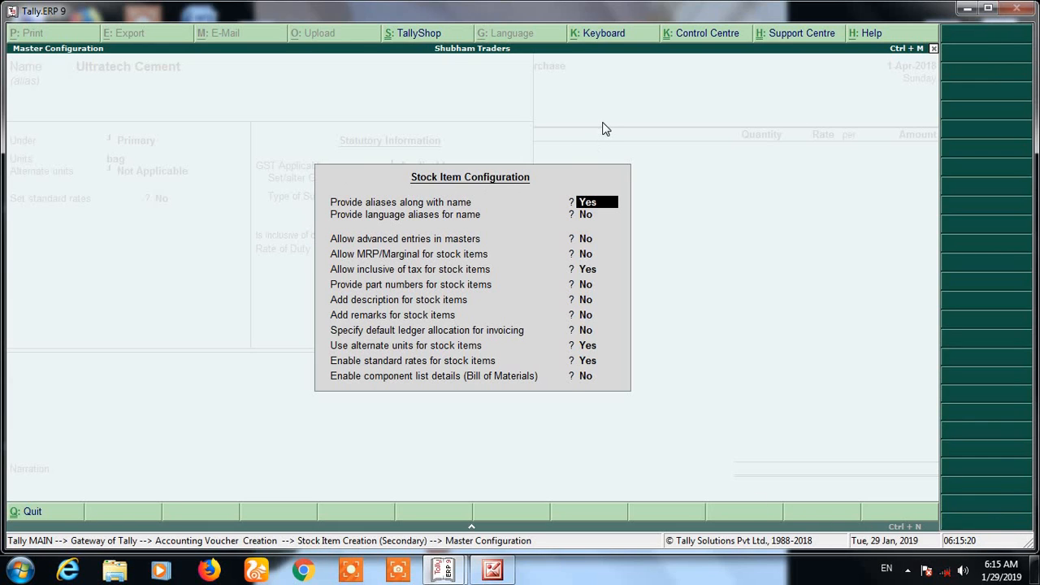
key(Return)
key(Return)
key(Return)
key(Return)
key(Return)
key(Return)
key(Return)
key(Return)
key(Return)
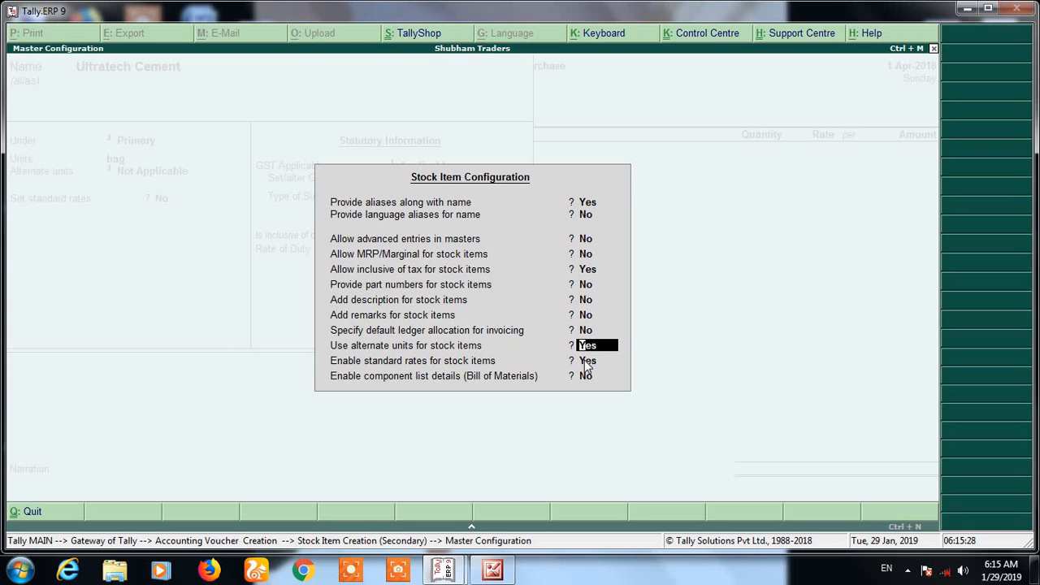
key(Return)
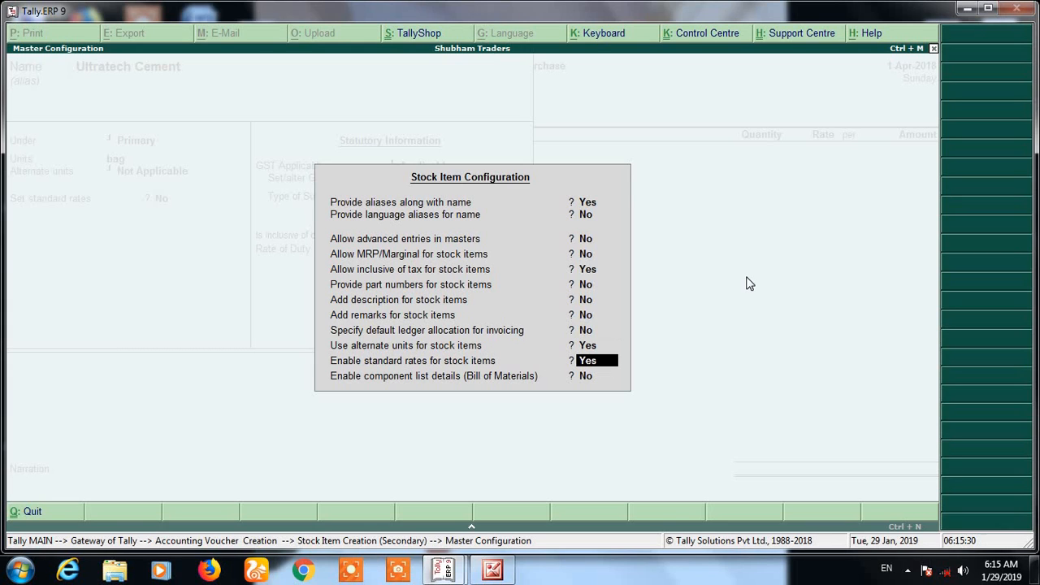
key(Return)
key(Return)
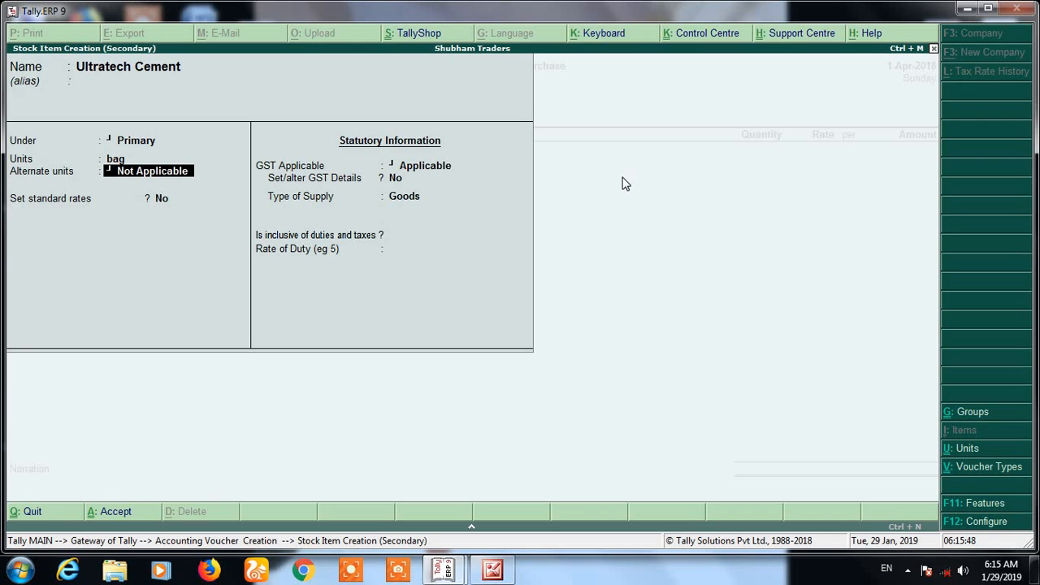
Set Ton as the alternate unit of Ultratech Cement, with 1 Ton equal to 20 bag
key(BackSpace)
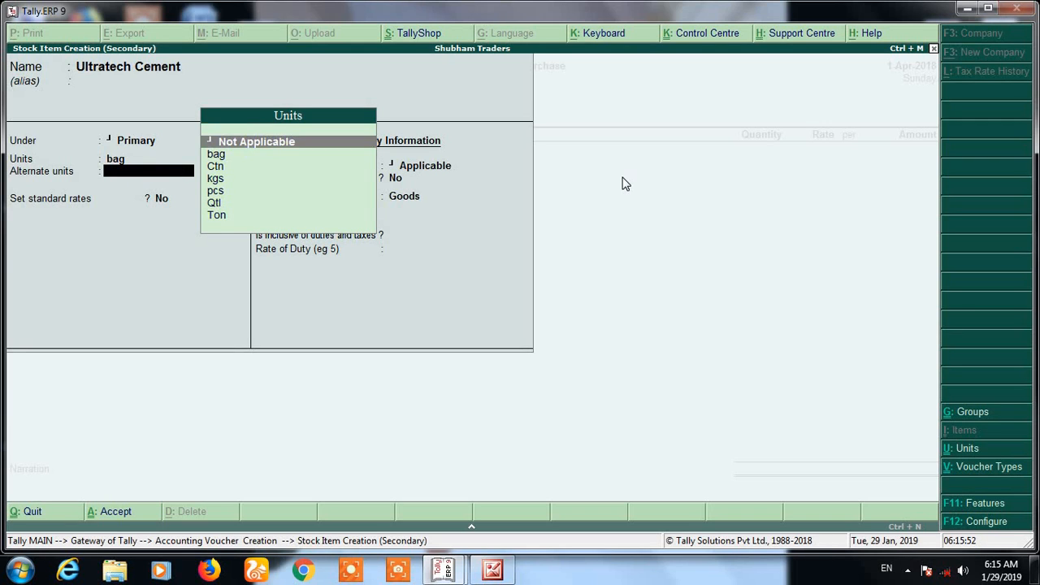
key(Down)
key(Down)
key(Down)
key(Down)
key(Down)
key(Down)
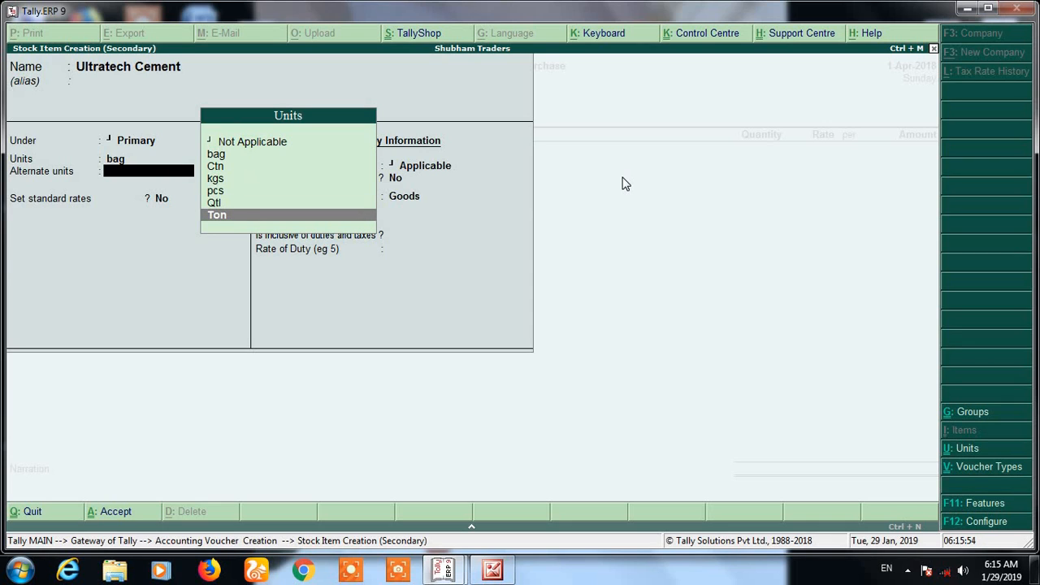
key(Return)
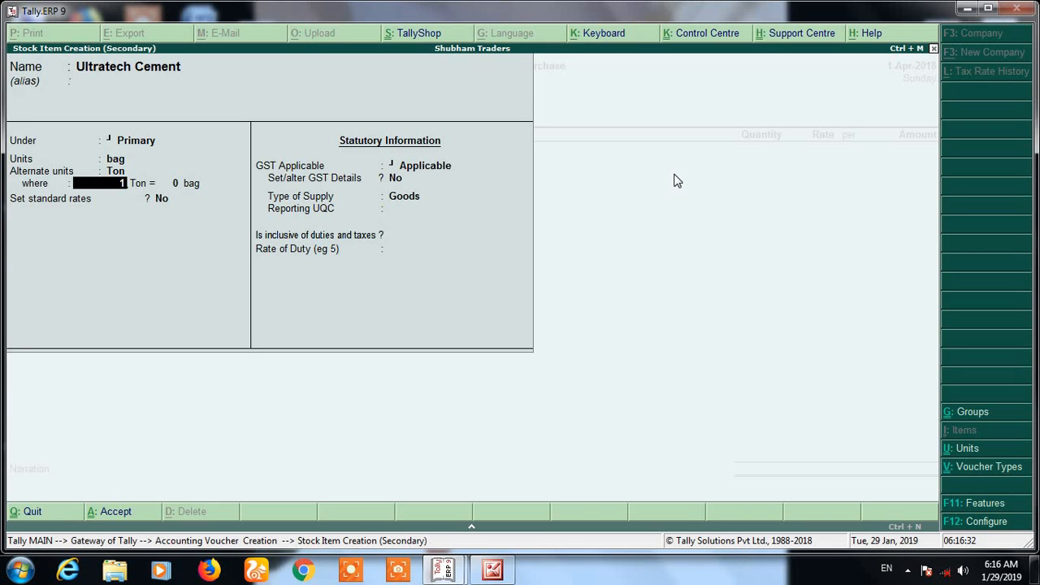
key(Return)
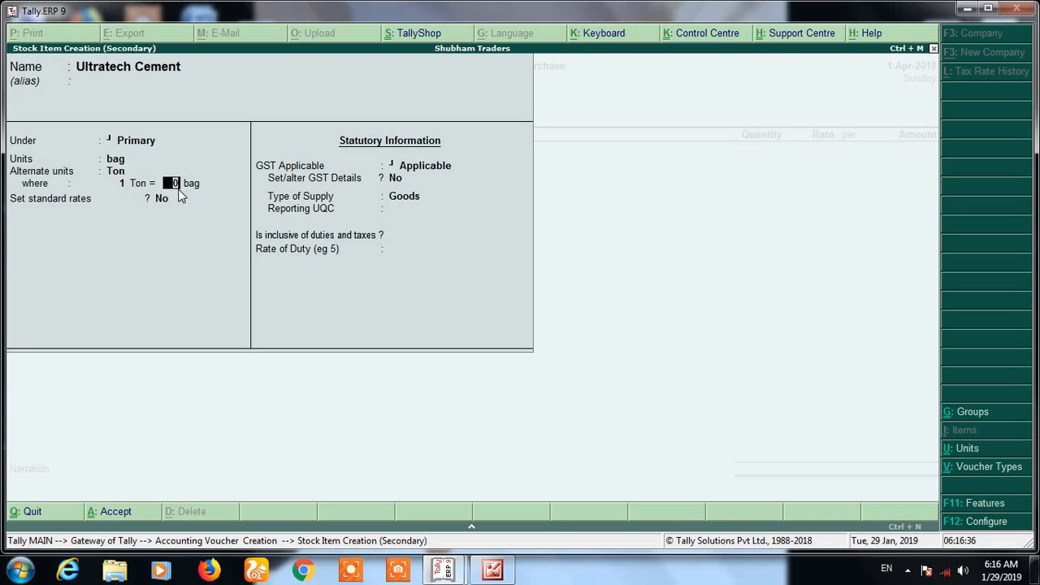
text(20)
key(Return)
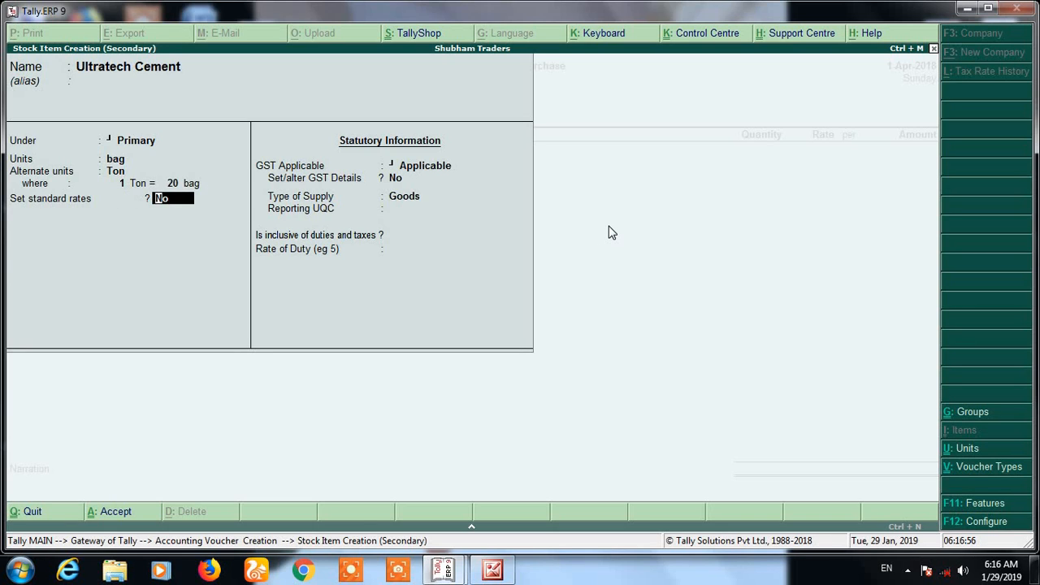
Enable GST details for Ultratech Cement and set it as Taxable with an integrated tax rate of 28%
key(Return)
key(Return)
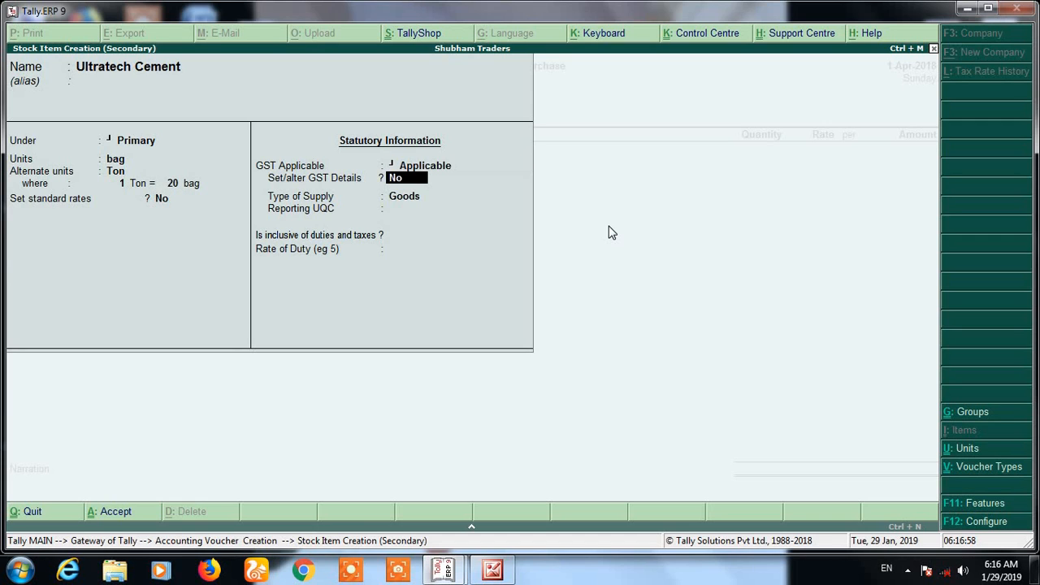
key(y)
key(Return)
key(Return)
key(Return)
key(Return)
key(Return)
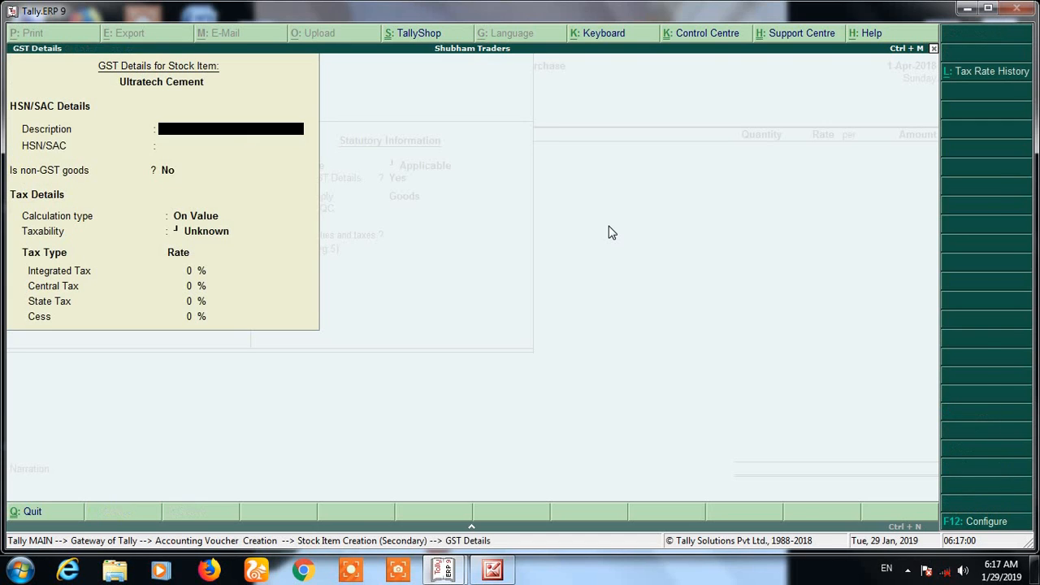
key(Down)
key(Down)
key(Down)
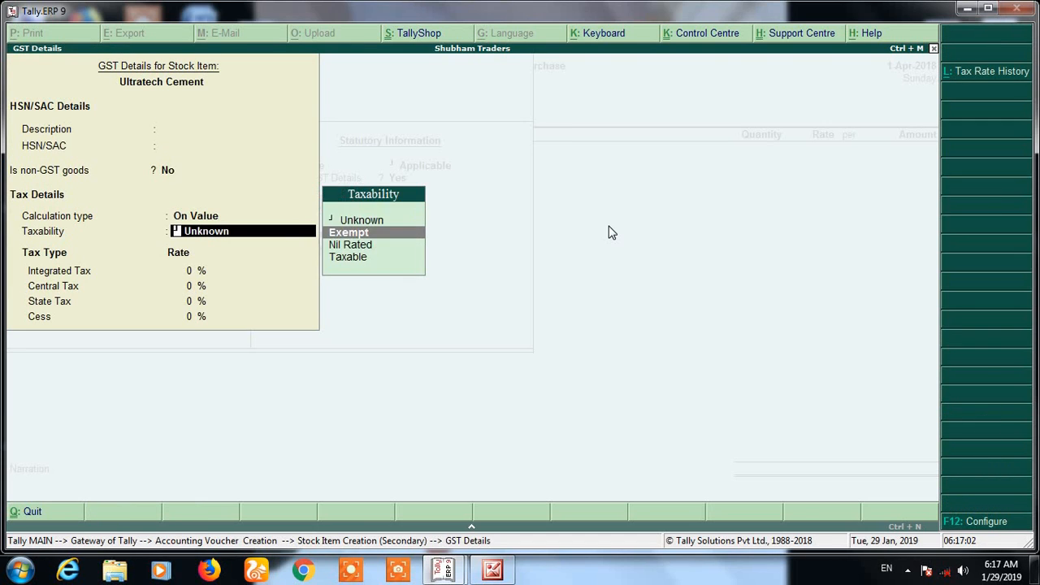
key(Return)
text(28)
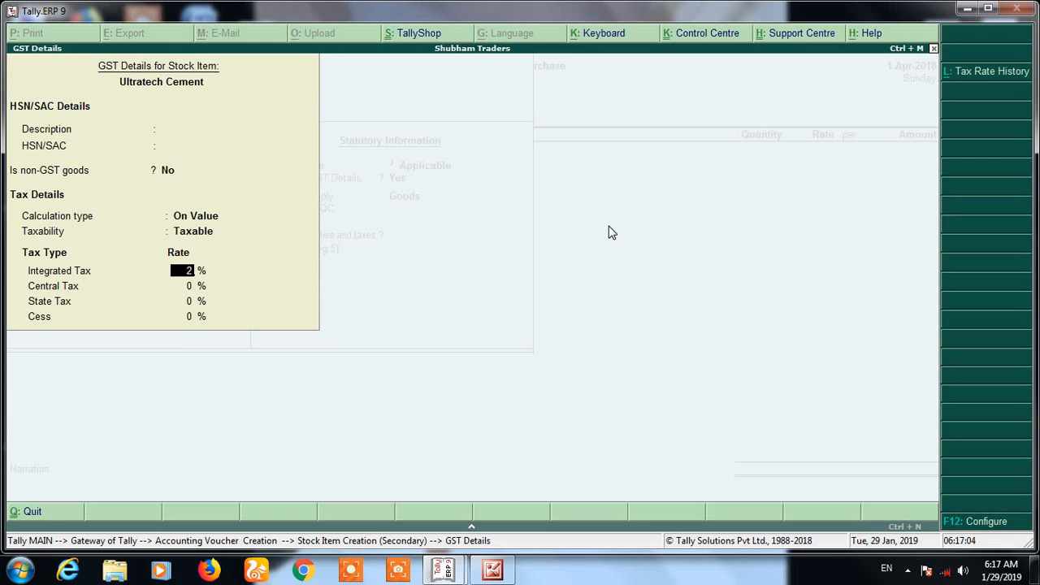
key(Return)
key(Return)
key(Return)
key(Return)
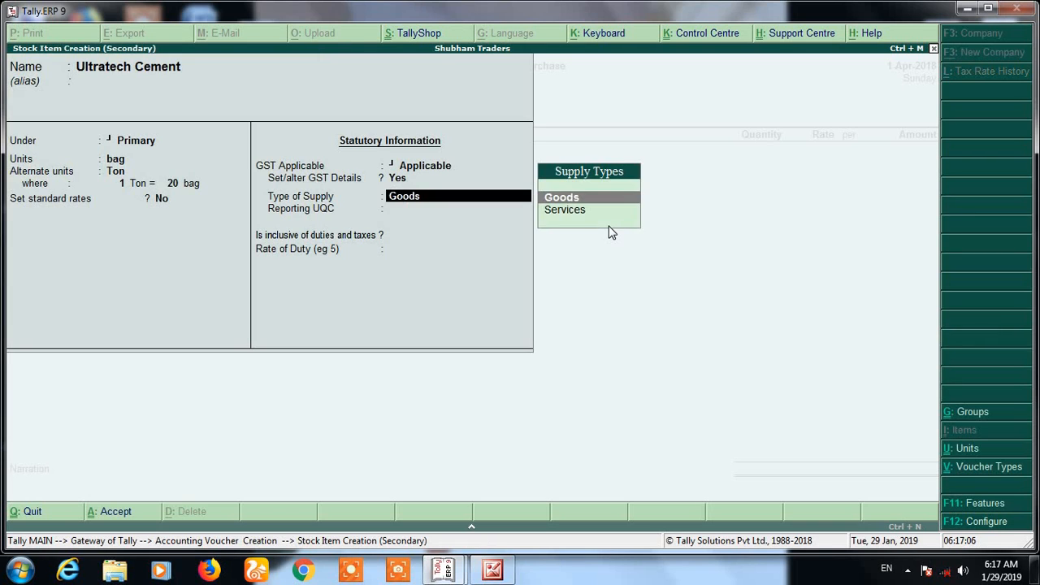
Keep Goods as the supply type, Not Applicable as reporting UQC and No for inclusive of duties, and save the stock item
key(Return)
key(Return)
key(Return)
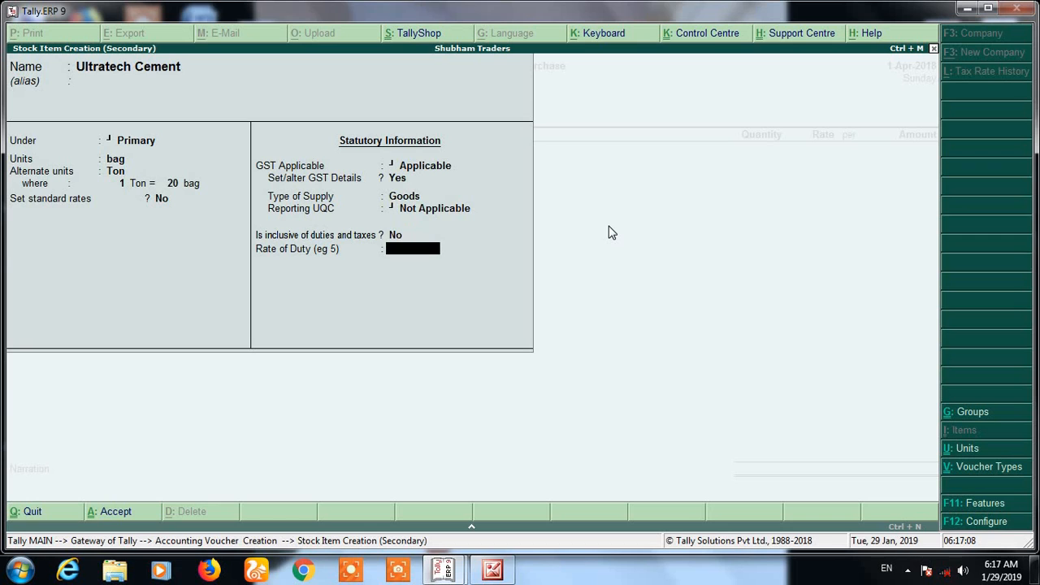
key(Return)
key(Return)
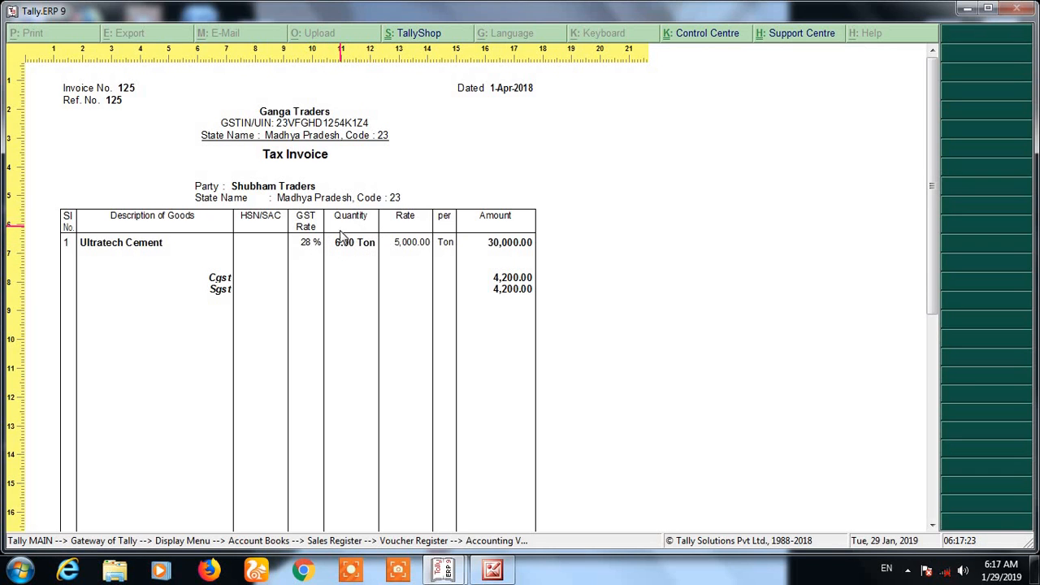
Enter 6 ton as the quantity of Ultratech Cement on the voucher's item line
key(Escape)
key(Escape)
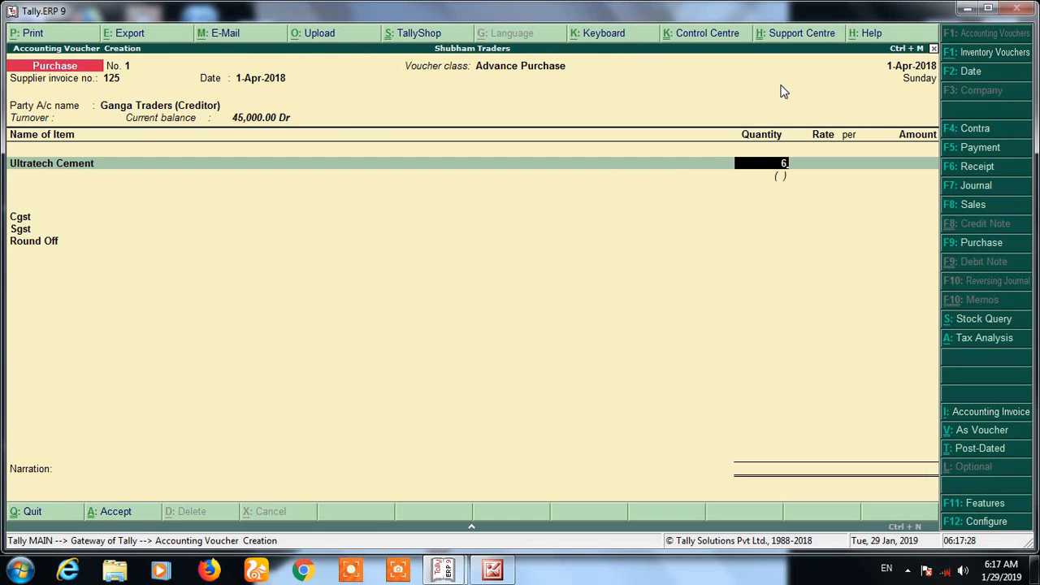
text(ton)
key(Return)
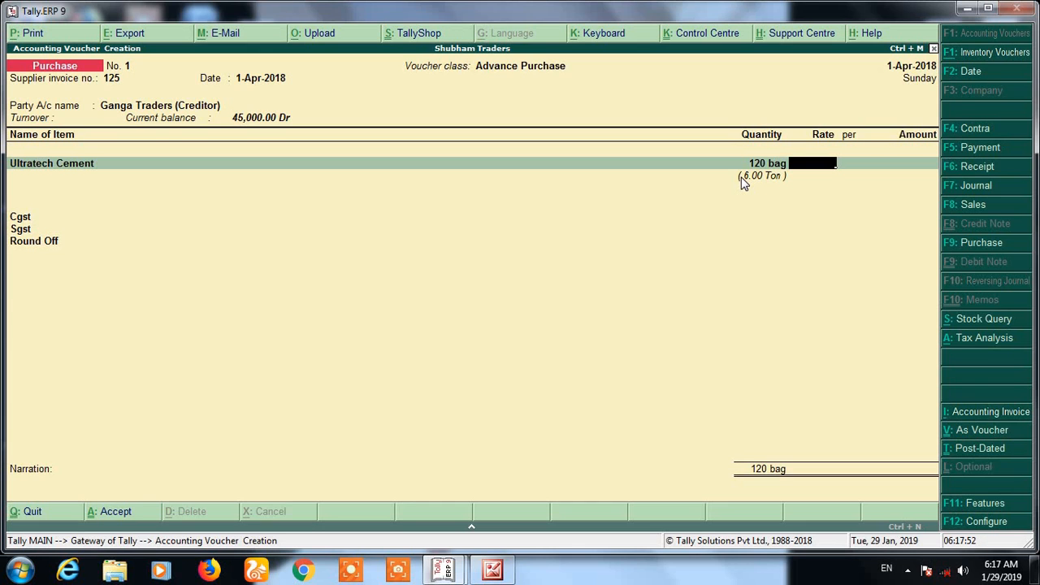
mouse_move(446, 569)
click(764, 165)
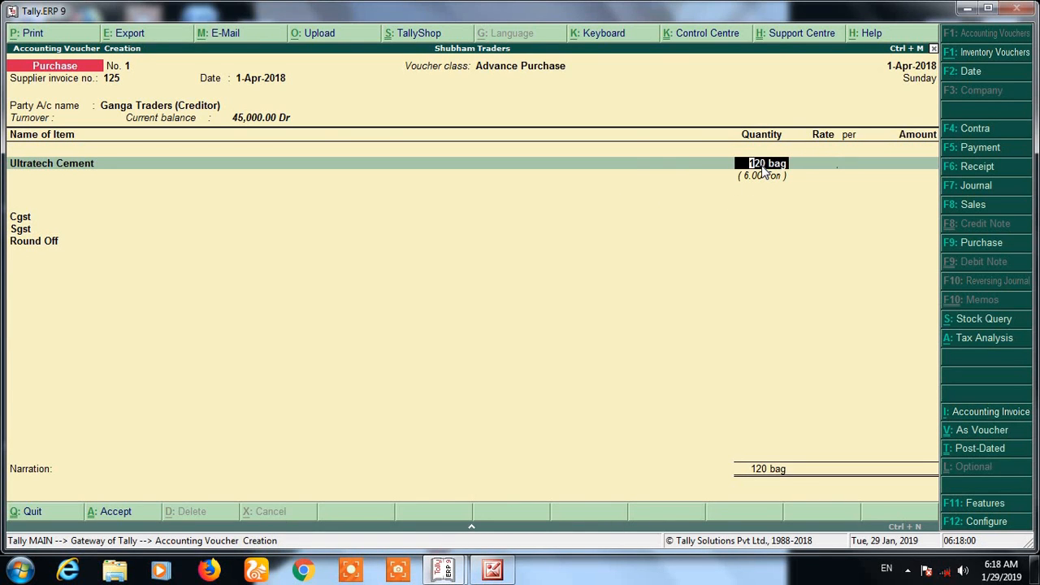
text(6 ton)
key(Return)
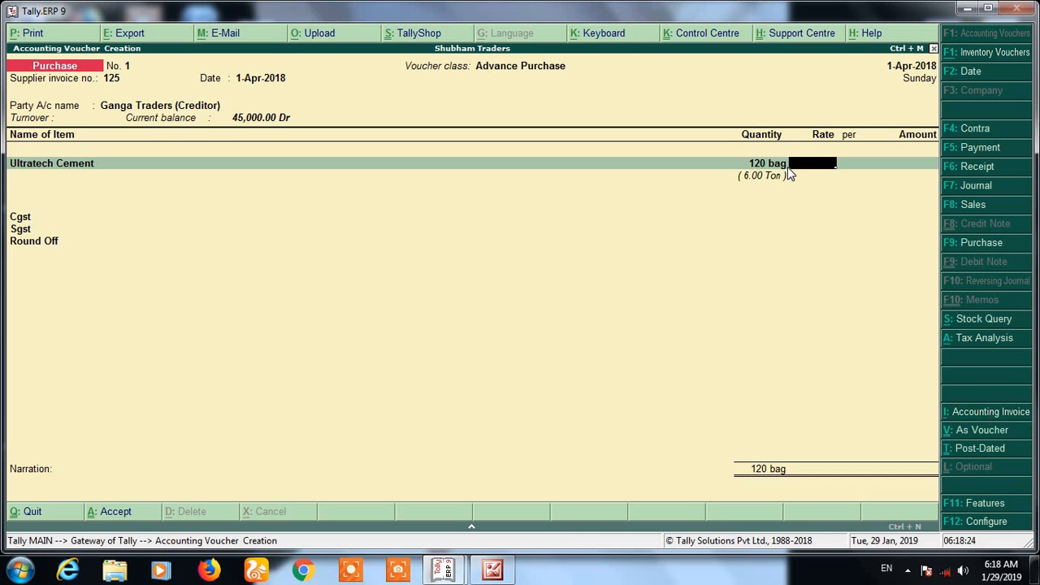
Review the unit conversion in the Ultratech Cement stock item master, leave it without changes and return to the voucher line's rate
key(BackSpace)
key(BackSpace)
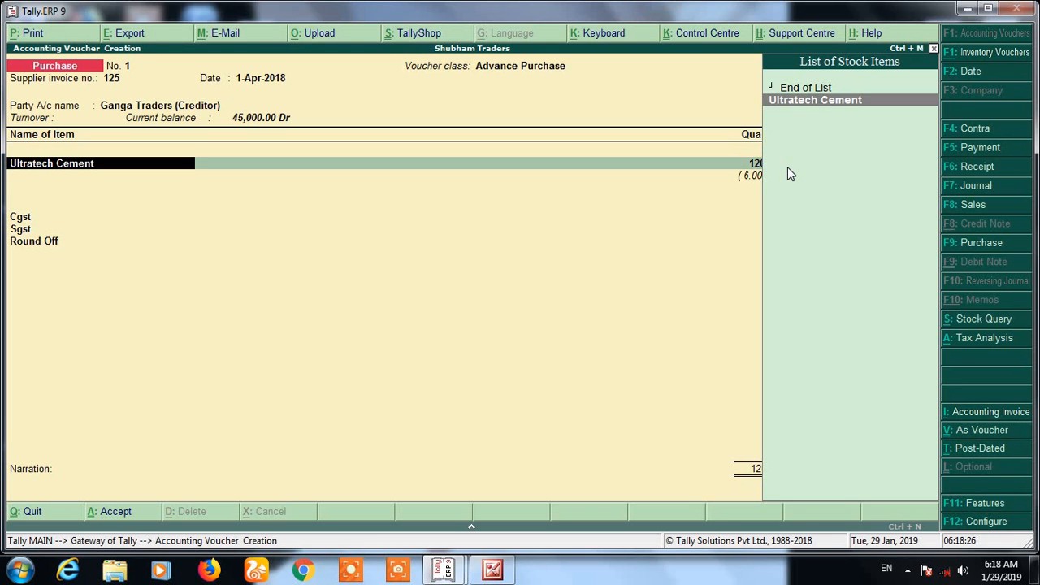
key(ctrl+Return)
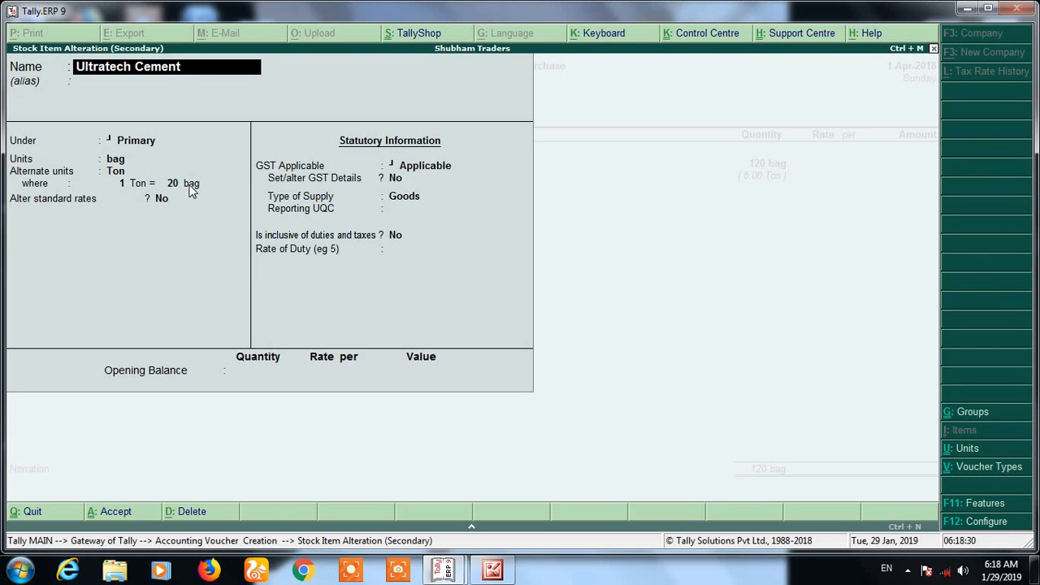
key(Escape)
key(Escape)
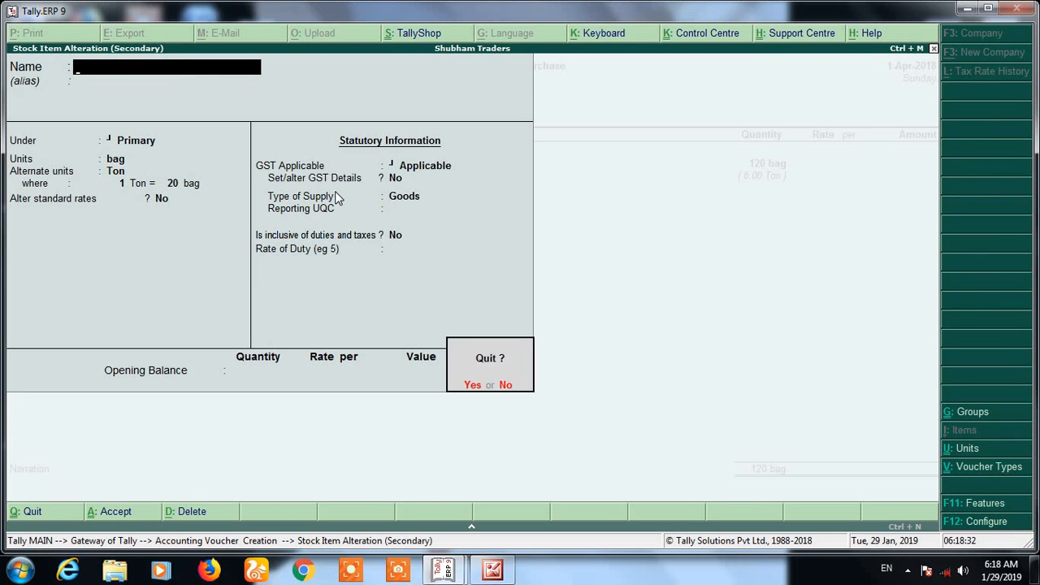
key(Return)
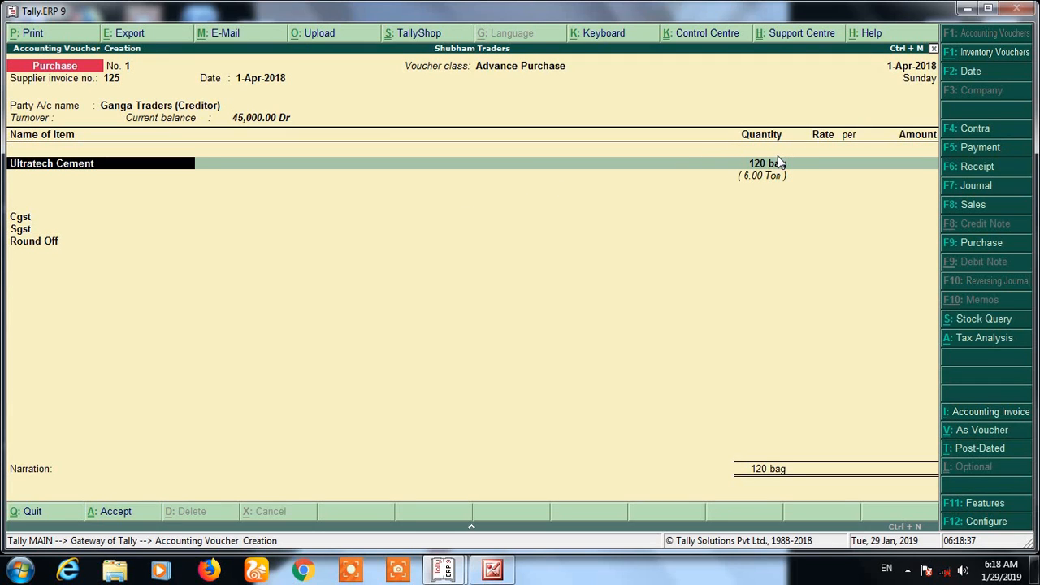
key(Return)
key(Return)
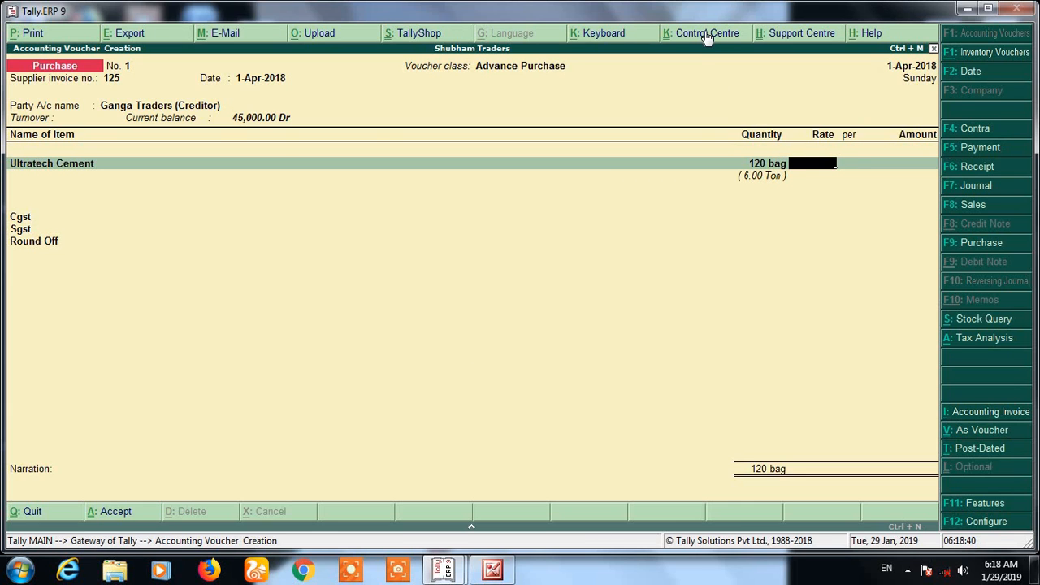
Check the rate on the Ganga Traders invoice and enter 5000 per Ton for Ultratech Cement on the purchase voucher
key(alt+Tab)
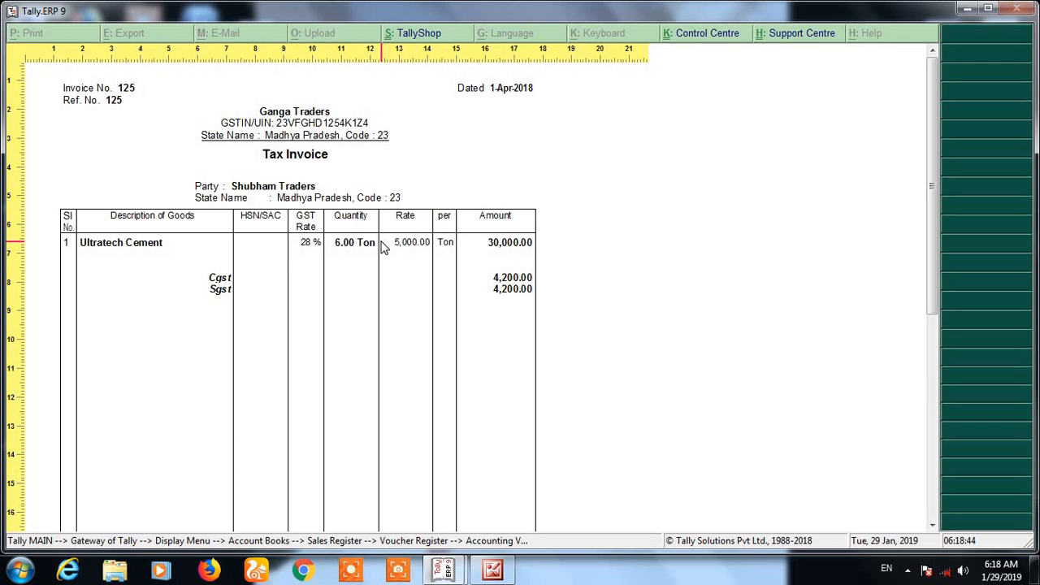
key(alt+Tab)
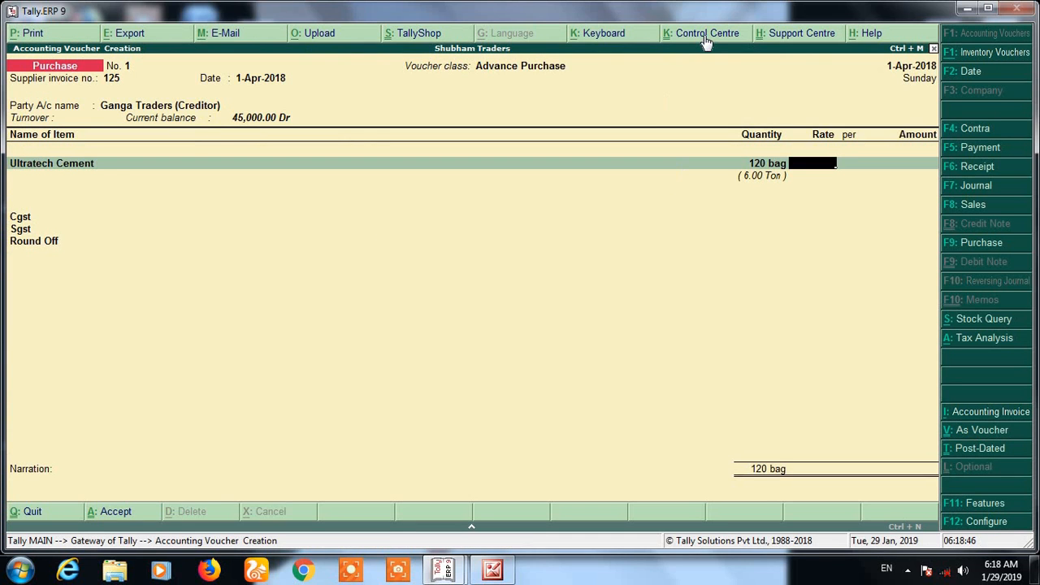
text(5000)
key(Return)
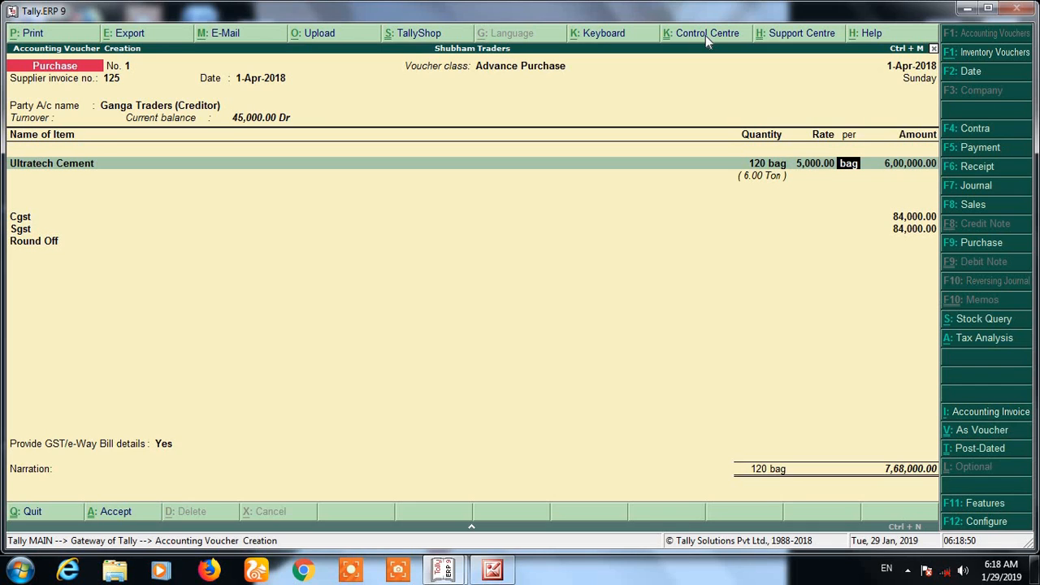
text(ton)
key(Return)
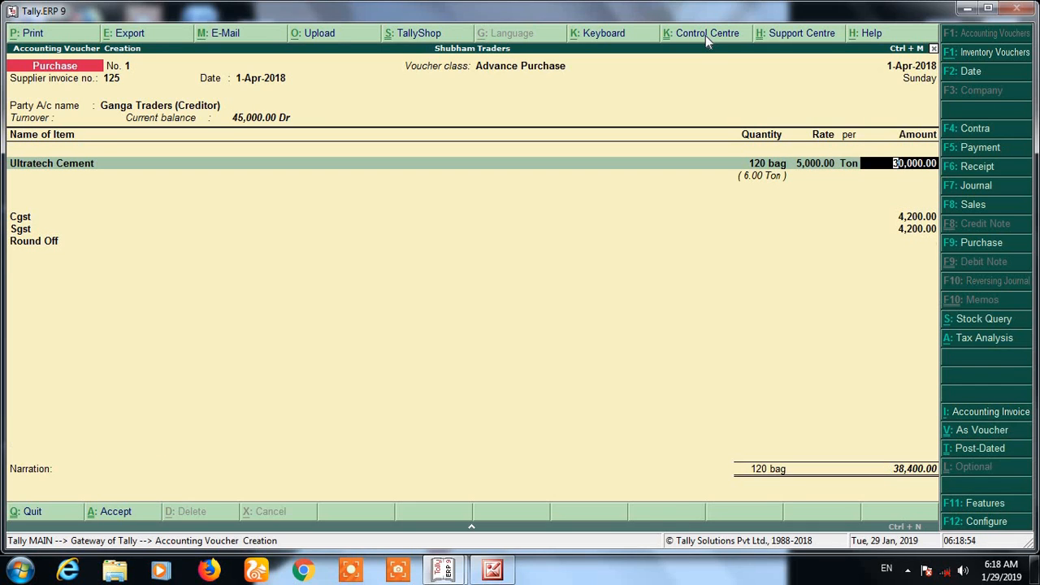
key(Return)
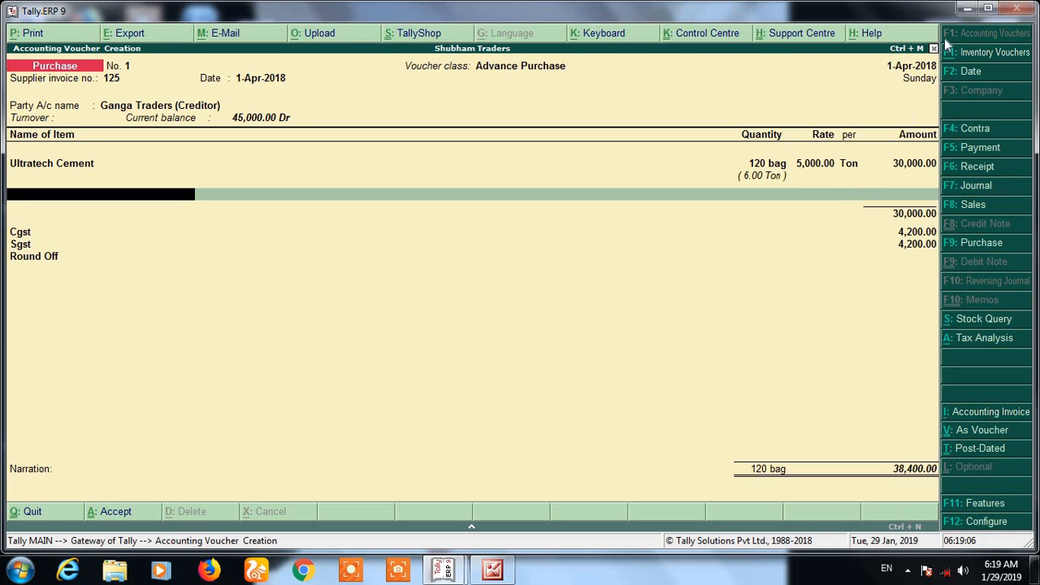
Finish the item list, leave the narration blank, save the purchase voucher and exit voucher entry
key(Return)
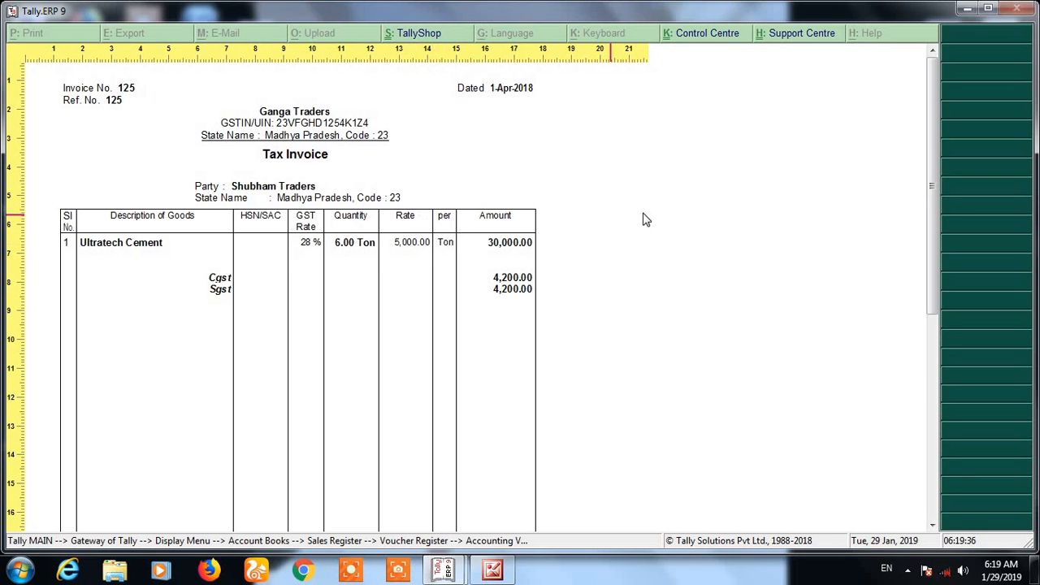
key(Escape)
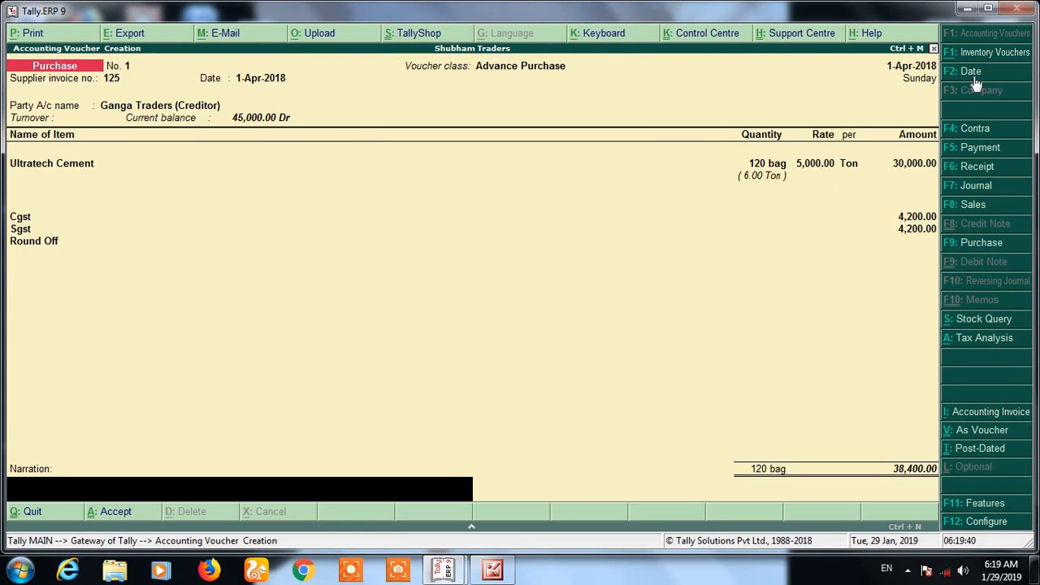
key(Return)
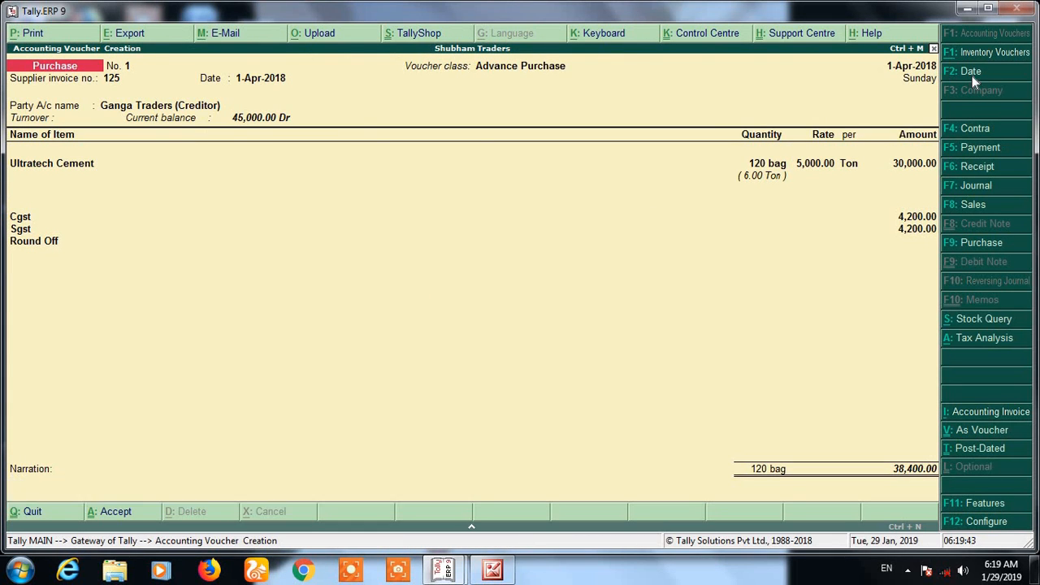
key(y)
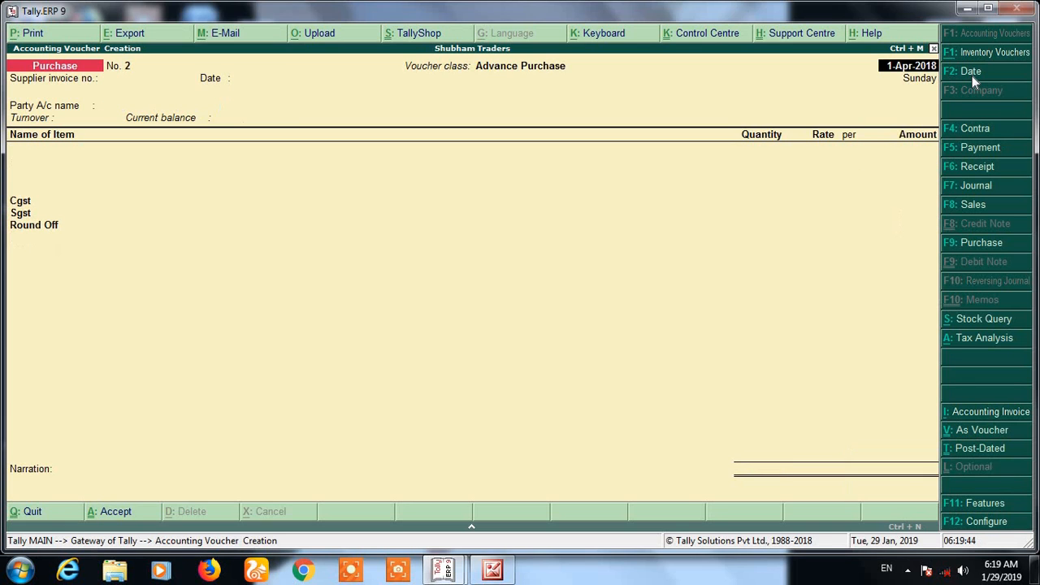
key(Escape)
key(y)
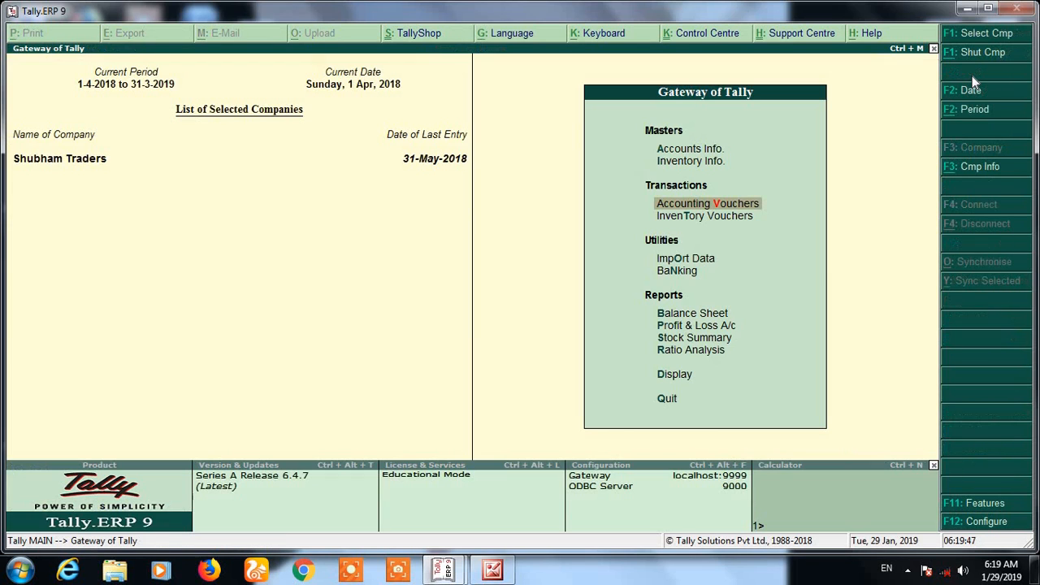
Examine the closing quantity, rate and value of Ultratech Cement in the Stock Summary report, then close it
key(Down)
key(Down)
key(Down)
key(Down)
key(Down)
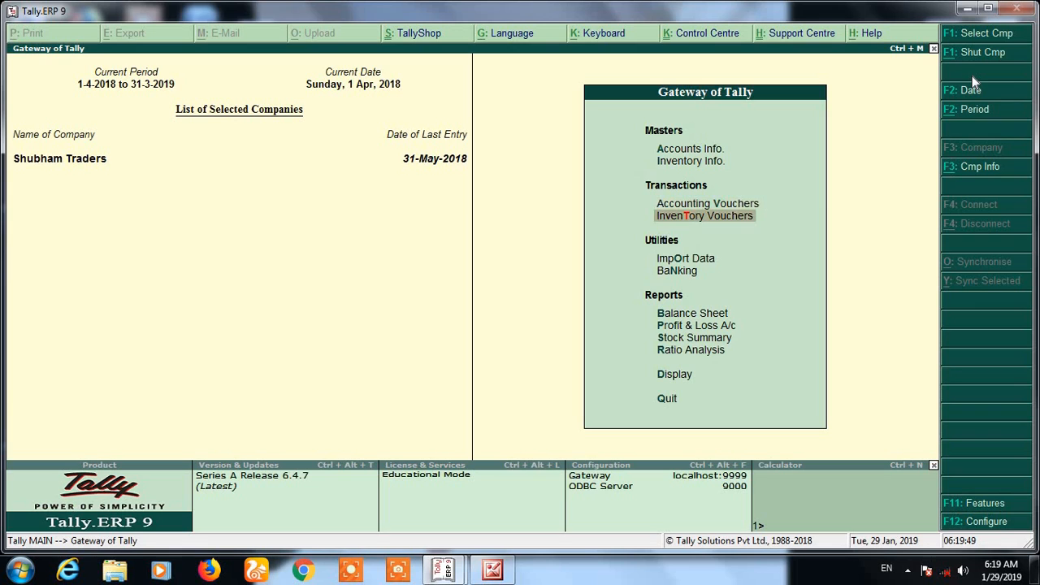
key(Down)
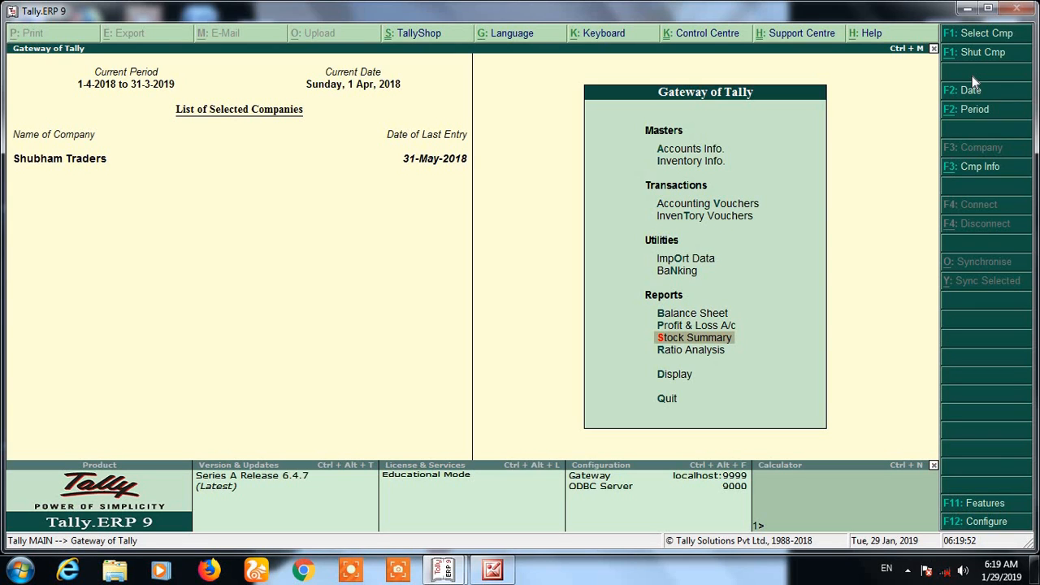
key(Return)
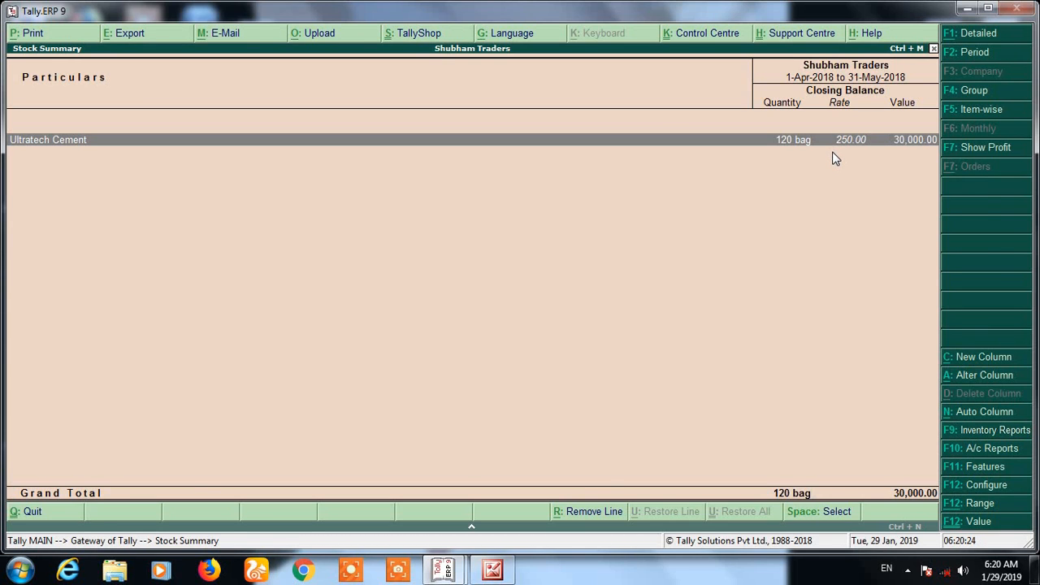
key(Escape)
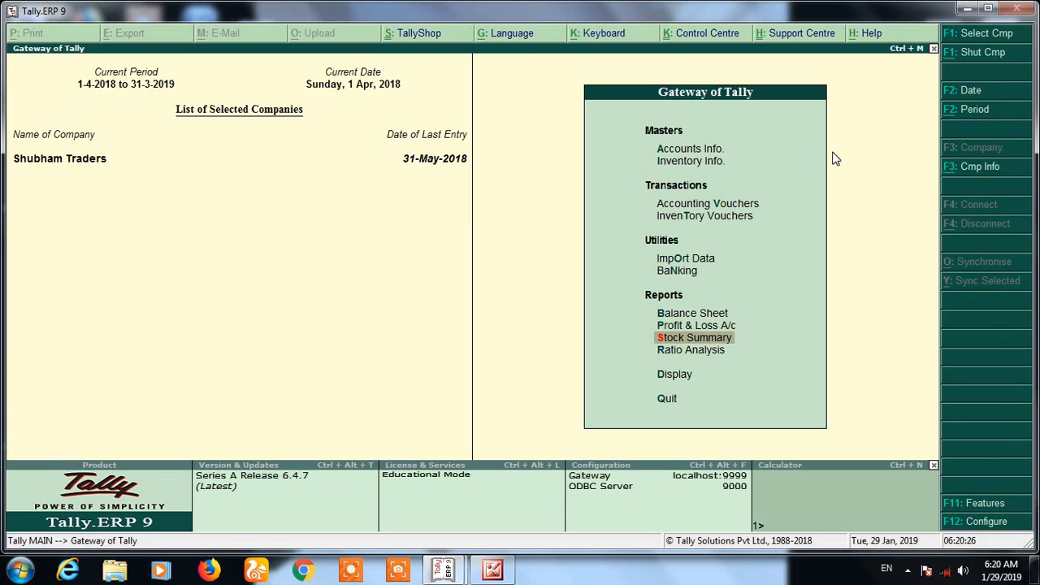
Start a sales voucher using the Advance Sales voucher class, keeping the date 1-Apr-2018
key(v)
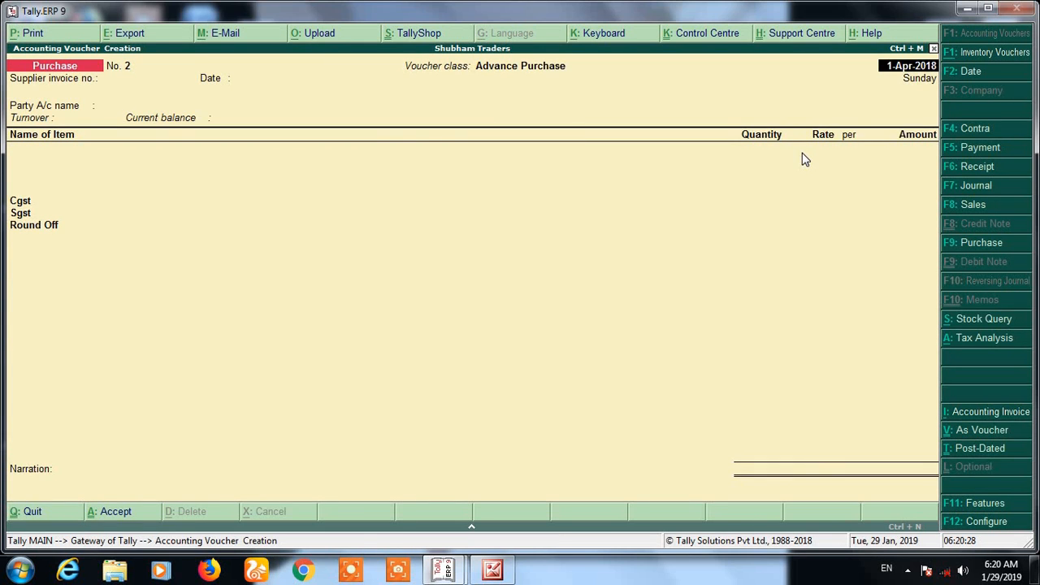
key(F8)
key(Down)
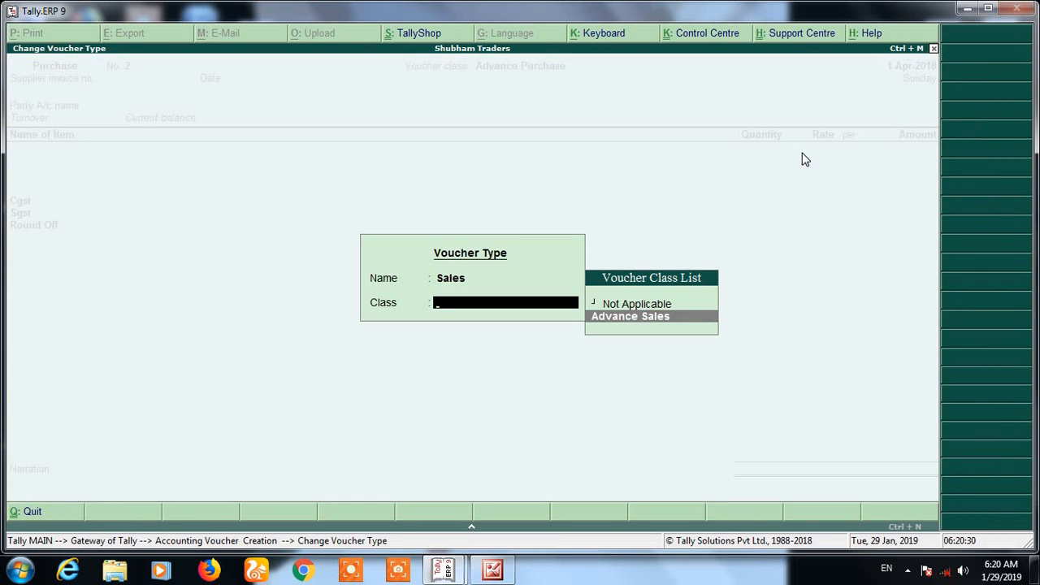
key(Return)
key(Return)
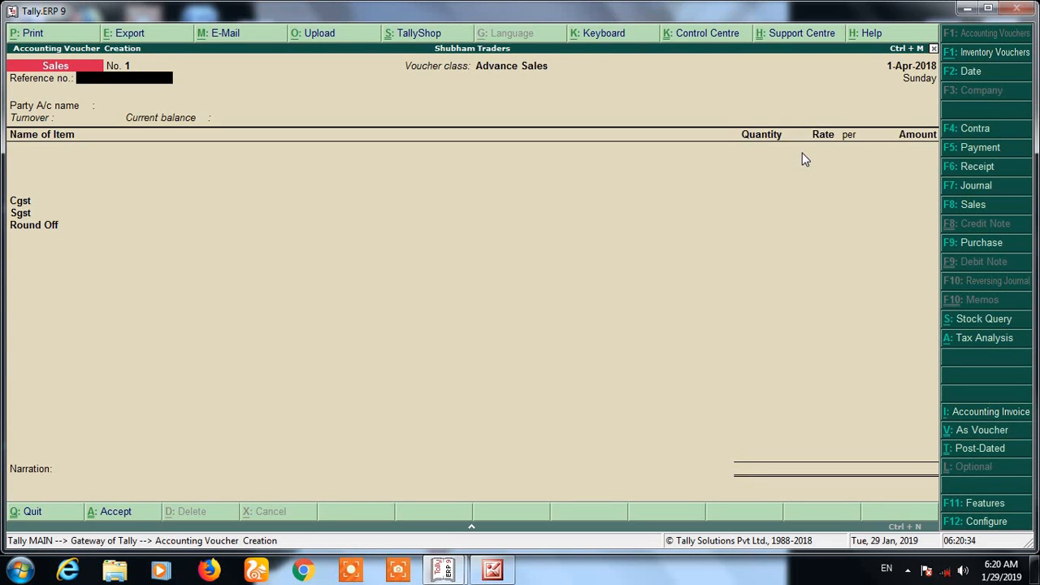
Enter 1 as the sales reference number and choose Deepak Traders (Debtor) as the party account
text(1)
key(Return)
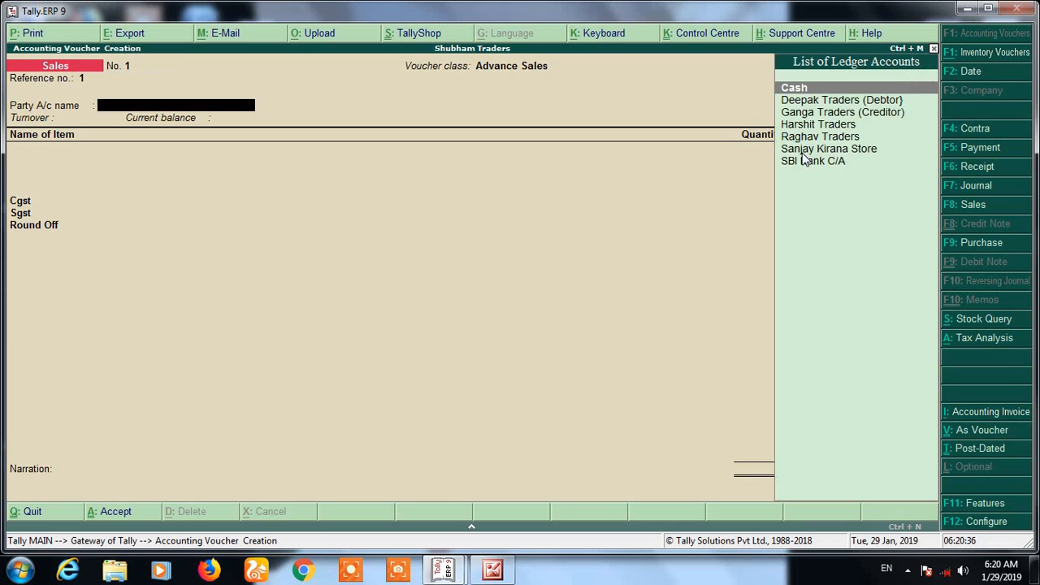
text(de)
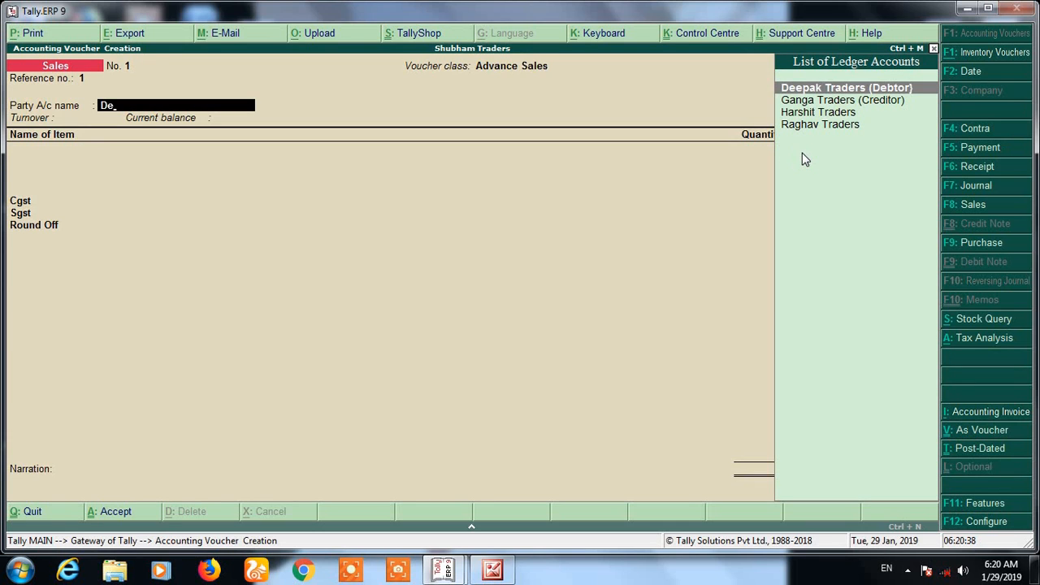
key(Return)
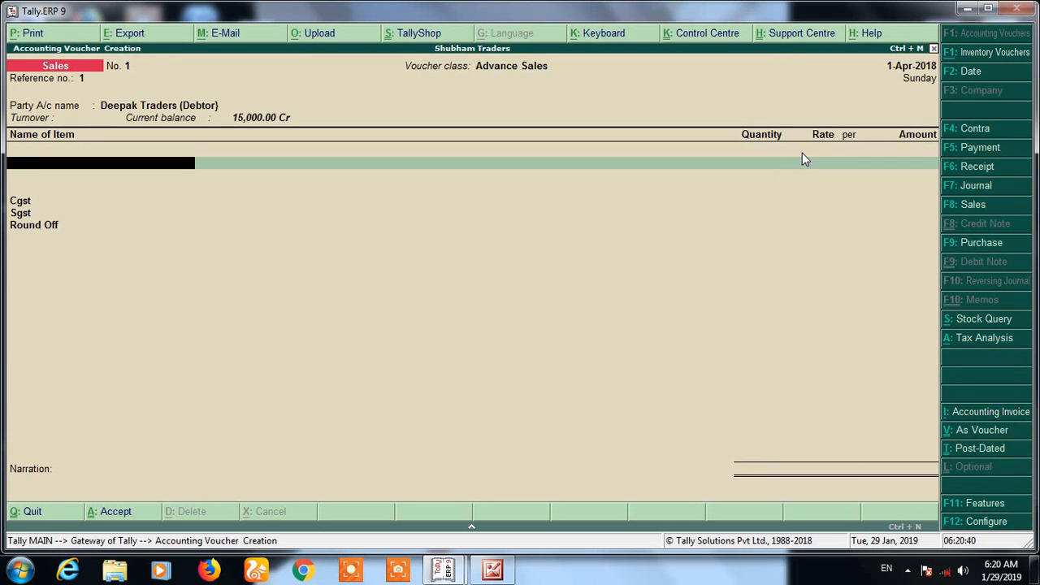
Add Ultratech Cement to the sales voucher with a quantity of 10 bag at a rate of 270 per bag
text(Ul)
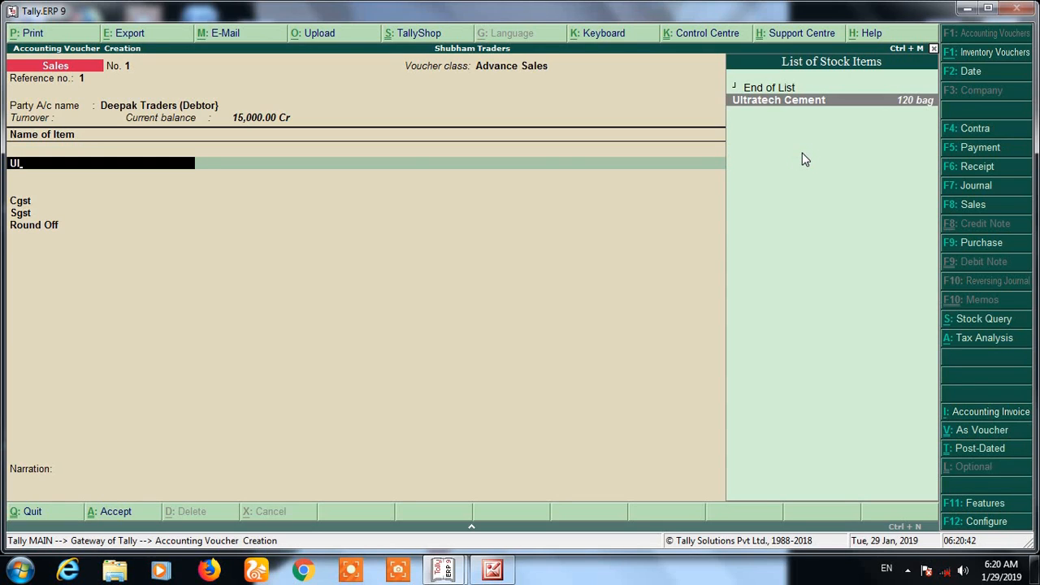
key(Return)
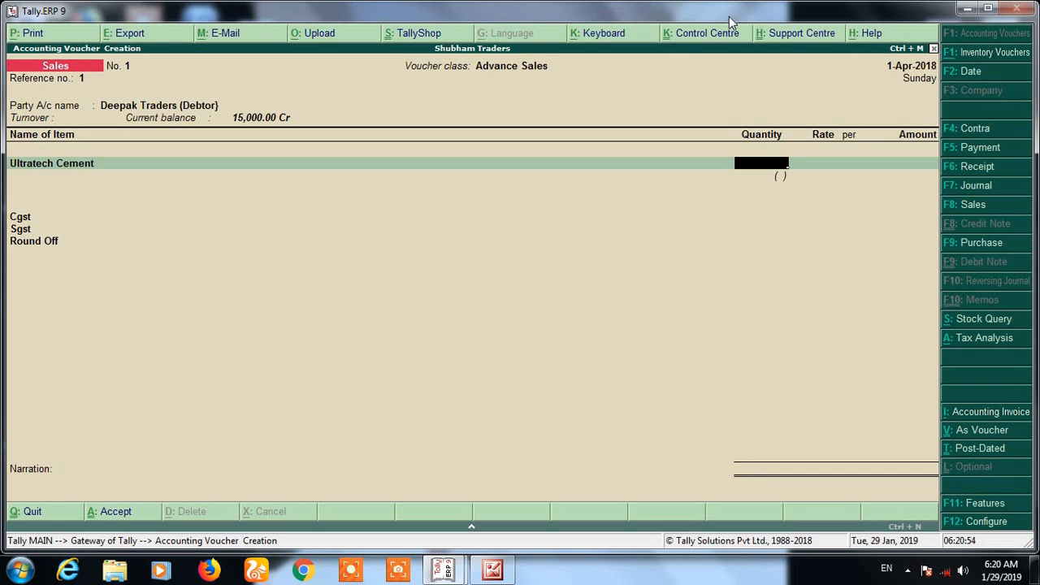
text(10)
key(Return)
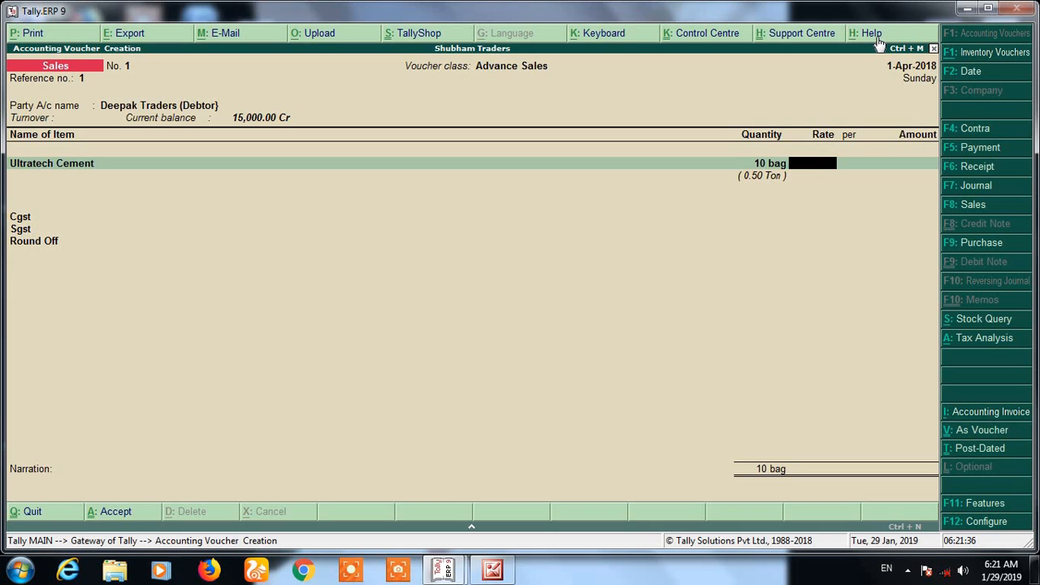
text(270)
key(Return)
key(Return)
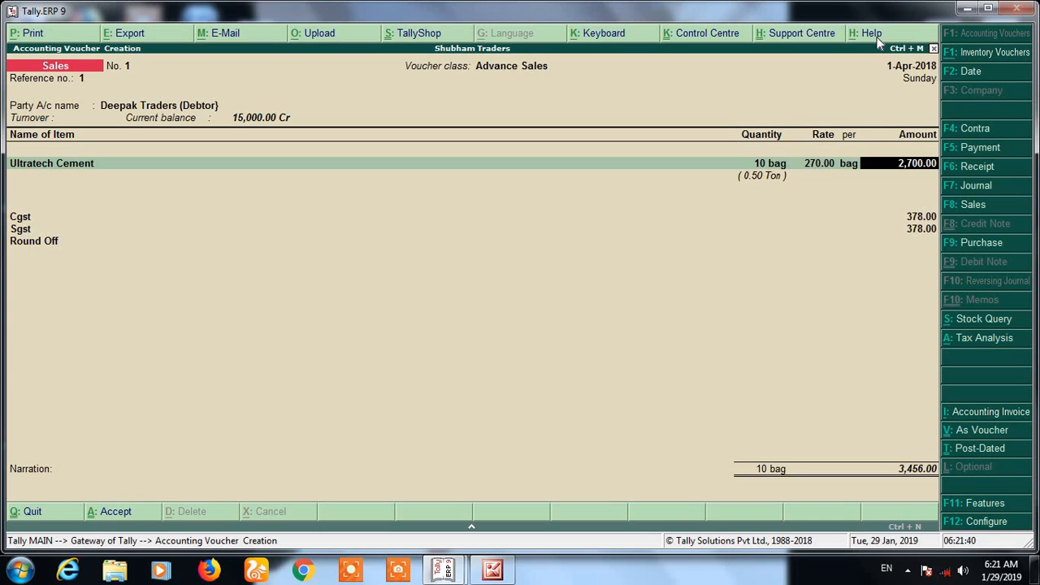
Finish the item list, leave the narration blank, accept the sales voucher and exit voucher entry
key(Return)
key(Return)
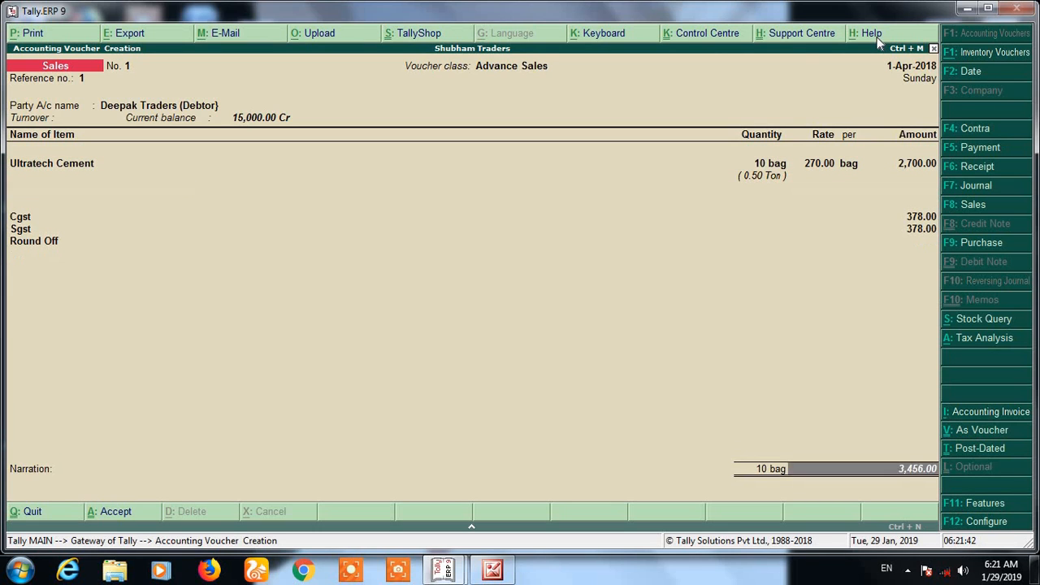
key(Return)
key(Return)
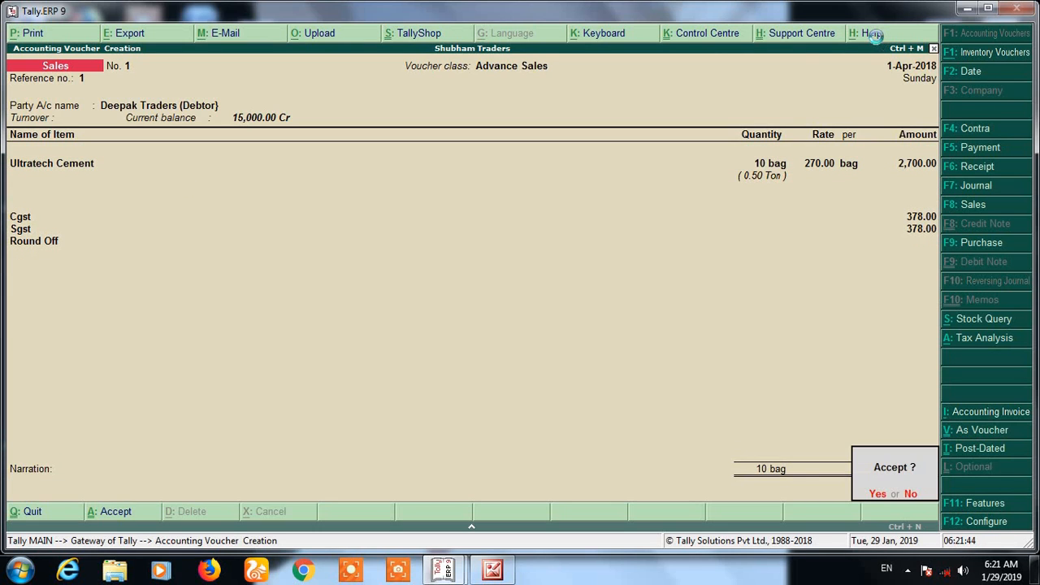
key(Return)
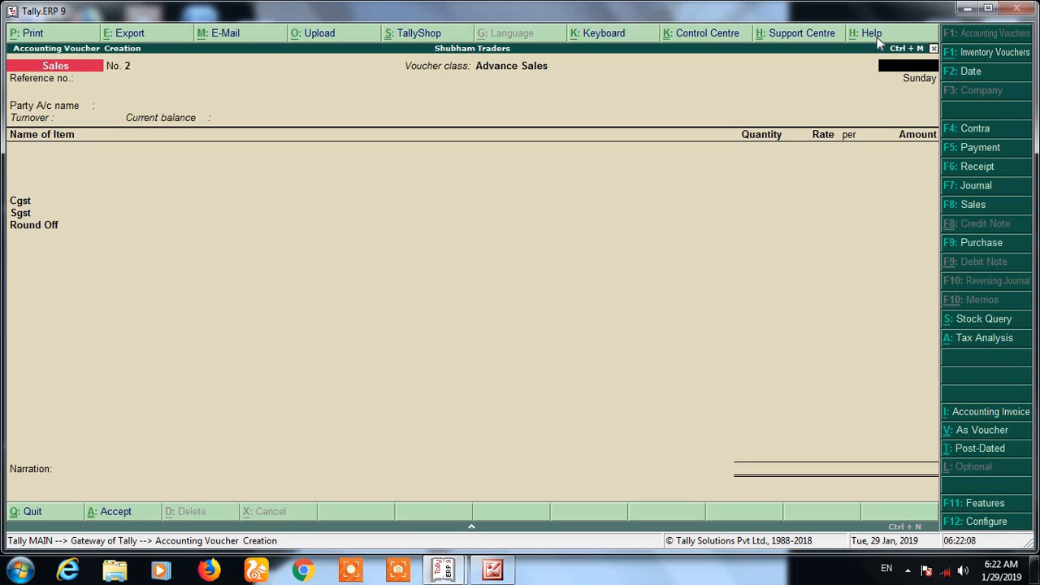
key(Escape)
key(Return)
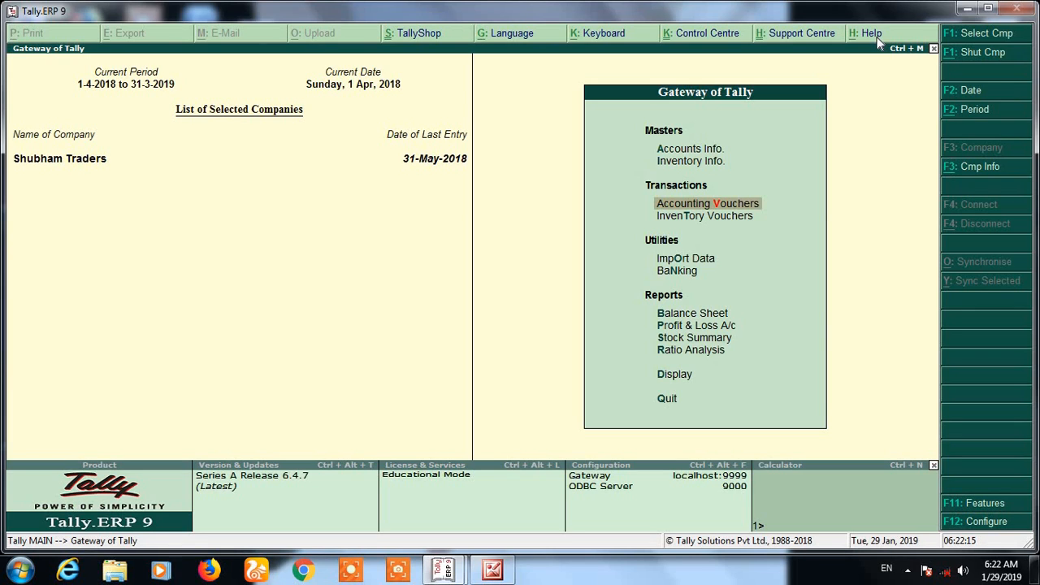
Open the creation form for a single stock item in the inventory masters
key(Up)
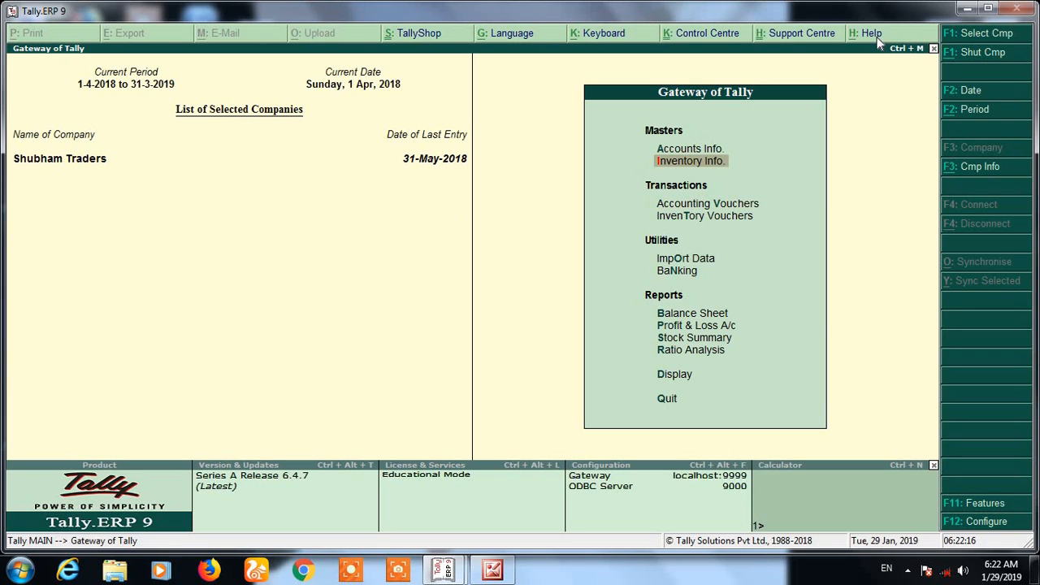
key(Return)
key(Down)
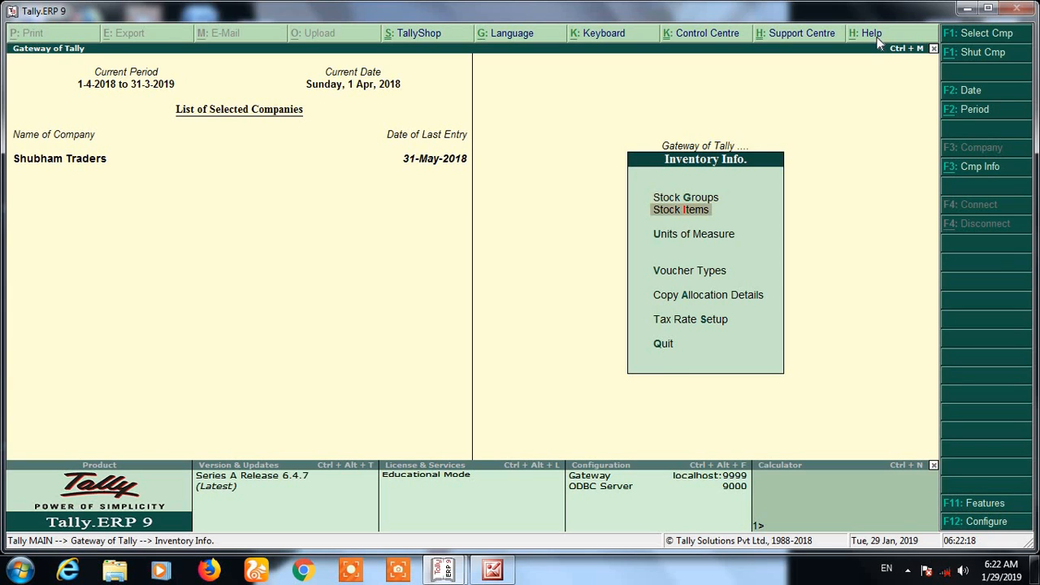
key(Return)
key(Return)
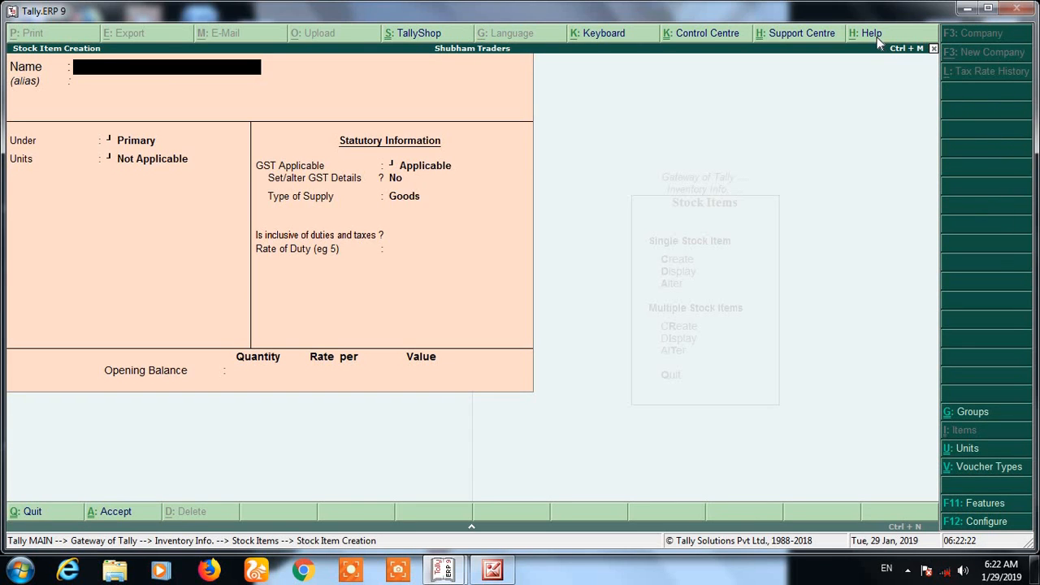
Name the new stock item Sugar, keep it under Primary, and set its unit to kgs
text(Sugar)
key(Return)
key(Return)
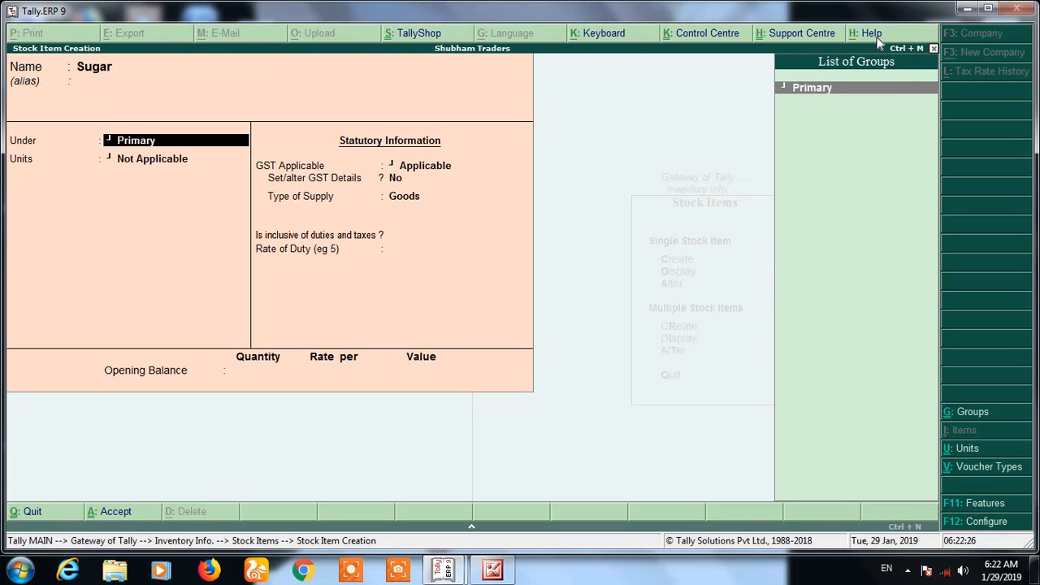
key(Return)
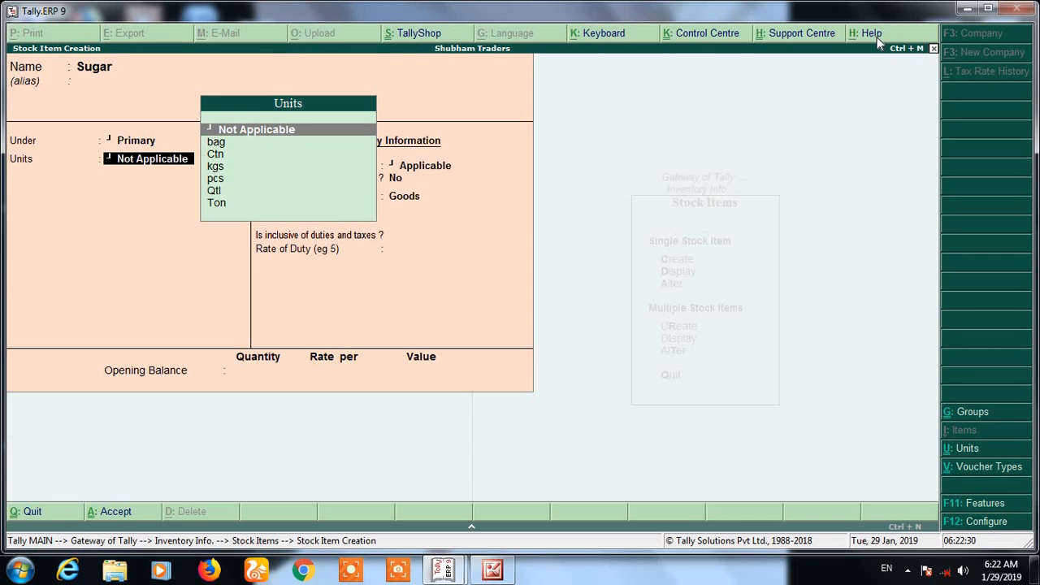
key(Down)
key(Down)
key(Down)
key(Return)
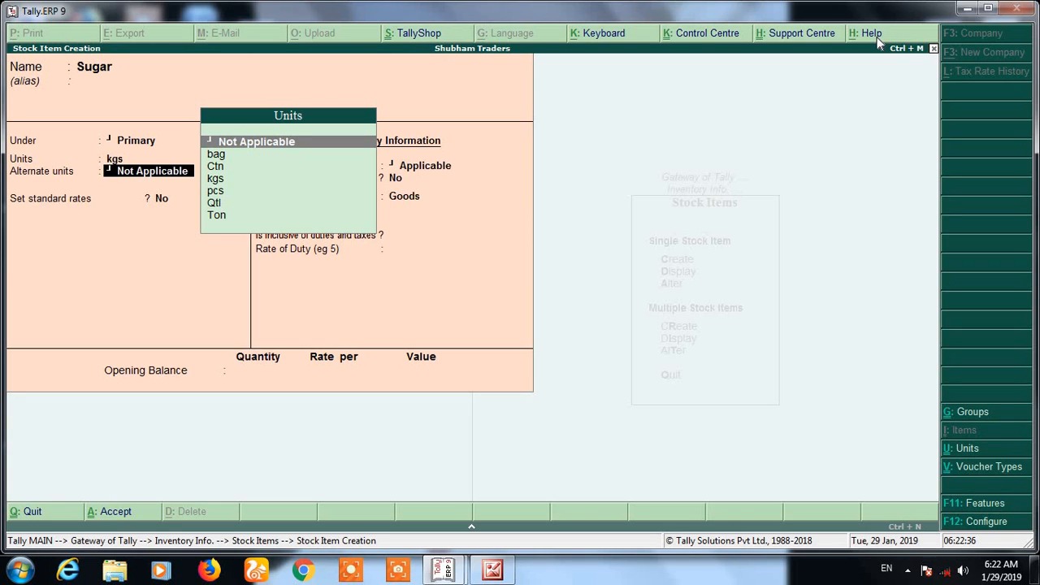
Set the alternate unit of Sugar to Qtl, with 1 Qtl equal to 100 kgs
key(Down)
key(Down)
key(Down)
key(Down)
key(Down)
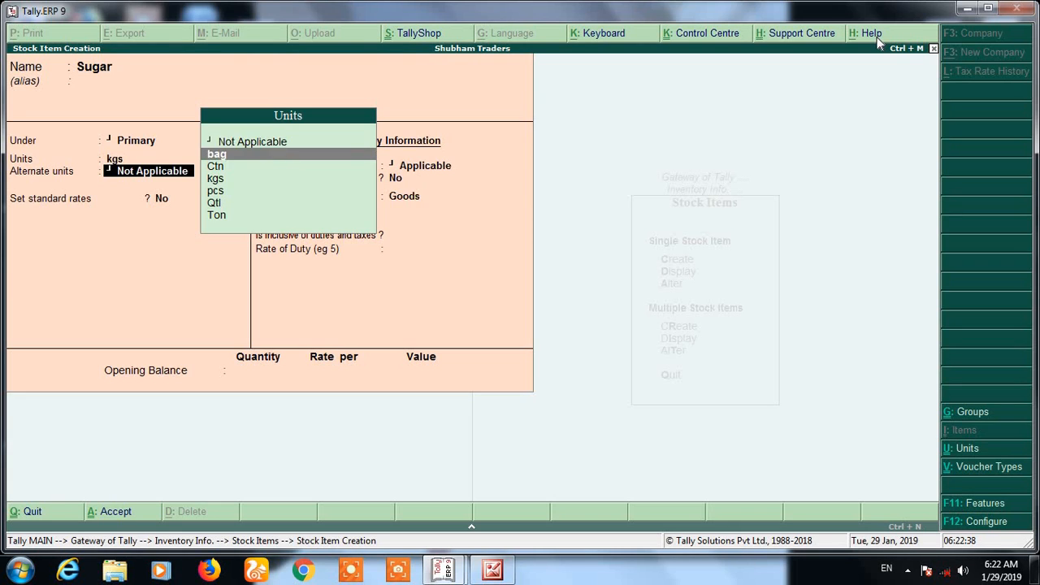
key(Return)
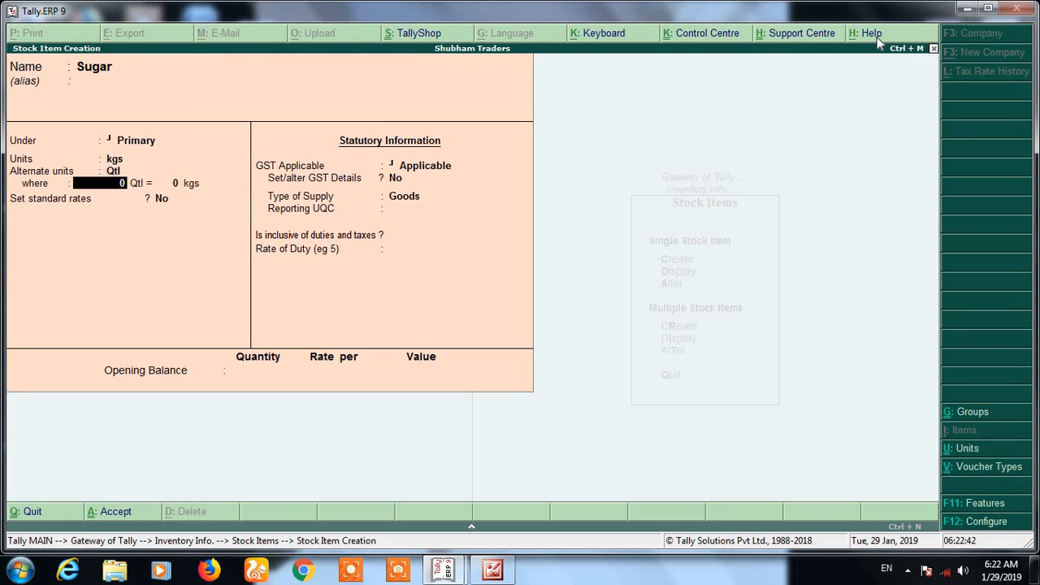
key(Return)
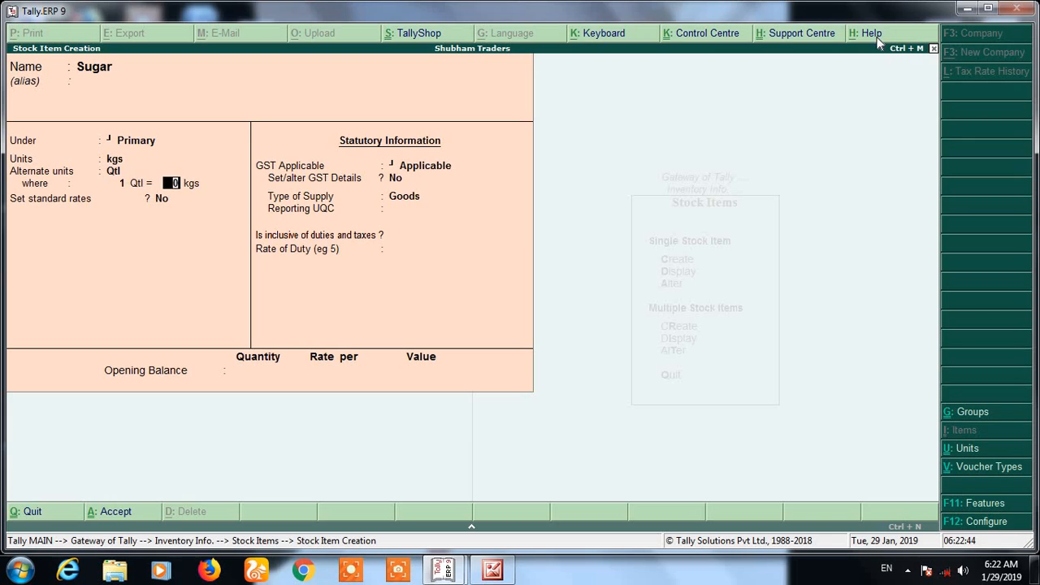
text(100)
key(Return)
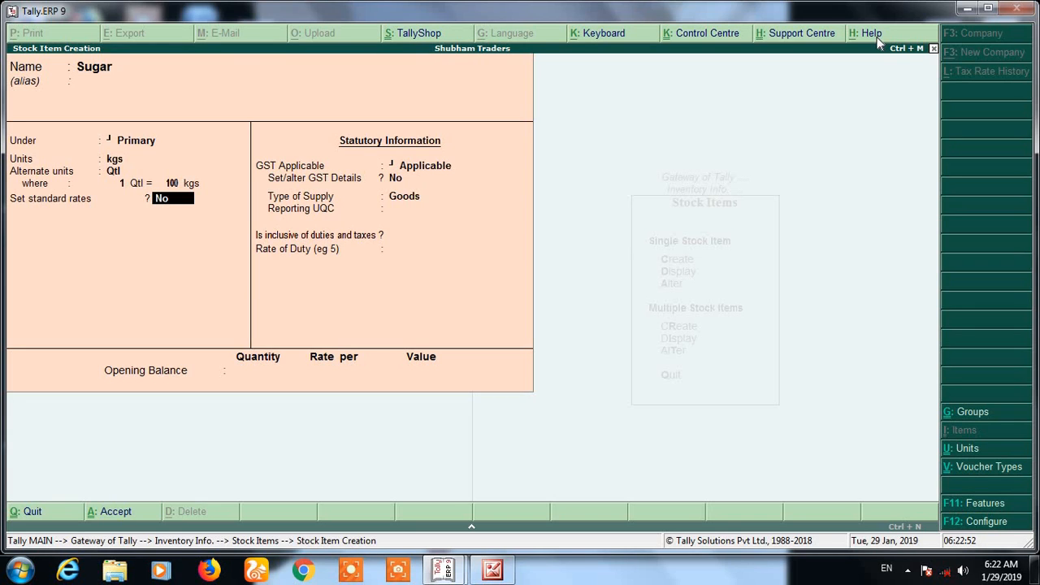
Discard the unsaved Sugar item and start a new single stock item
key(Escape)
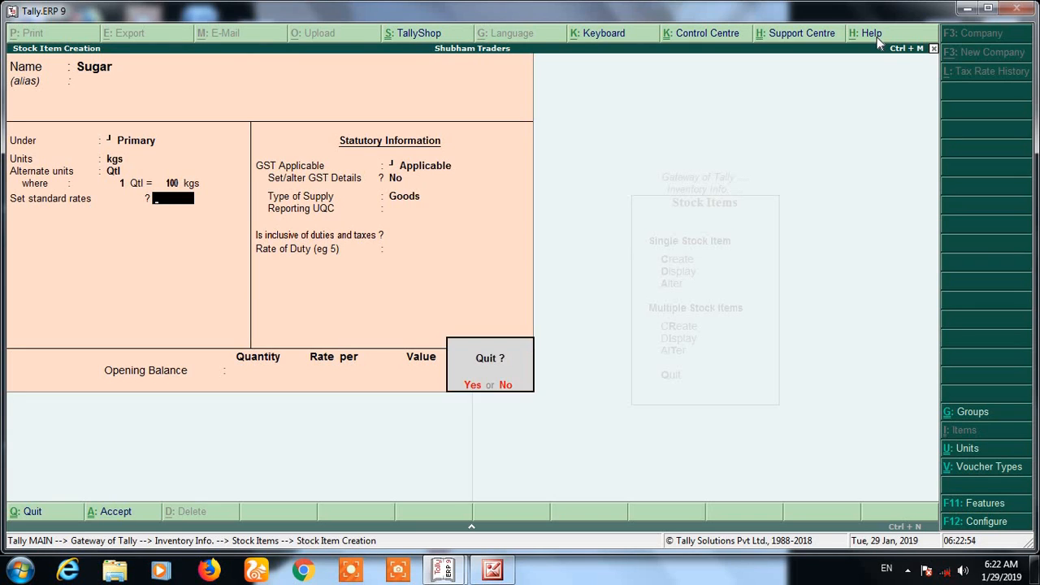
key(Return)
key(Return)
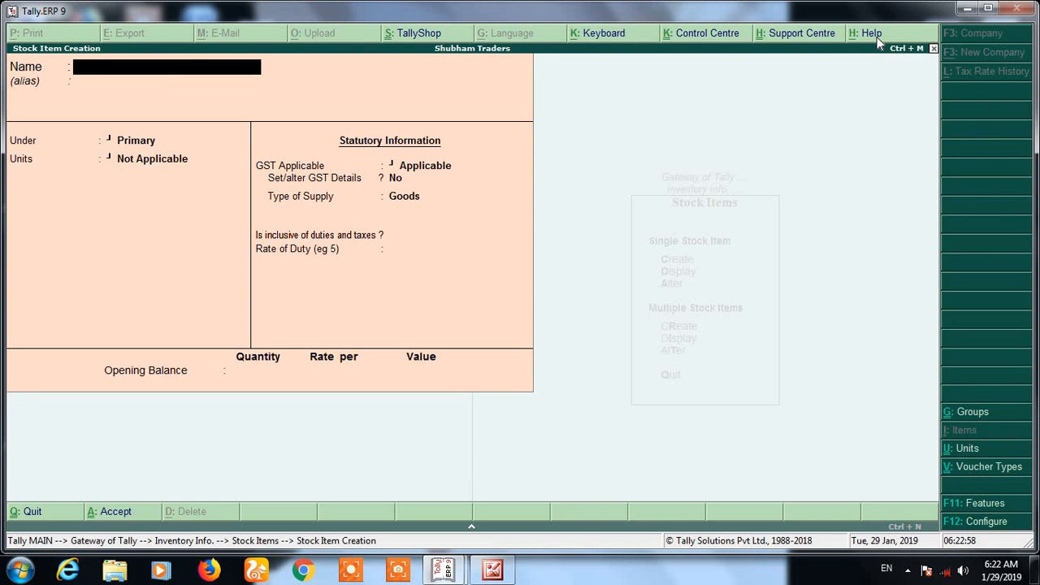
Name the stock item Parle -G 20/-, keep it under Primary, and set its unit to pcs
text(Parle -G 20/)
key(Return)
key(Return)
key(Return)
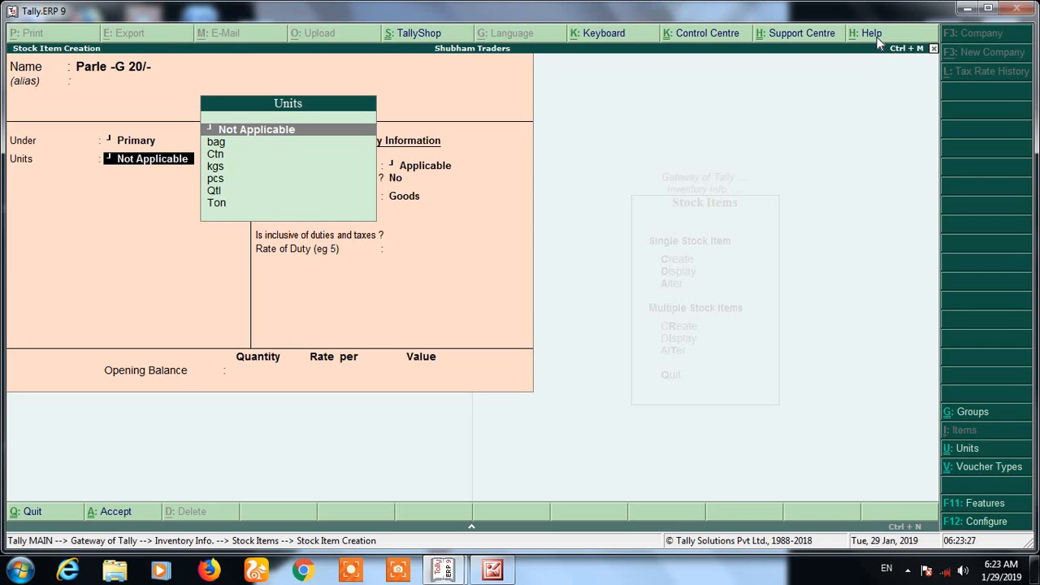
key(Down)
key(Down)
key(Down)
key(Down)
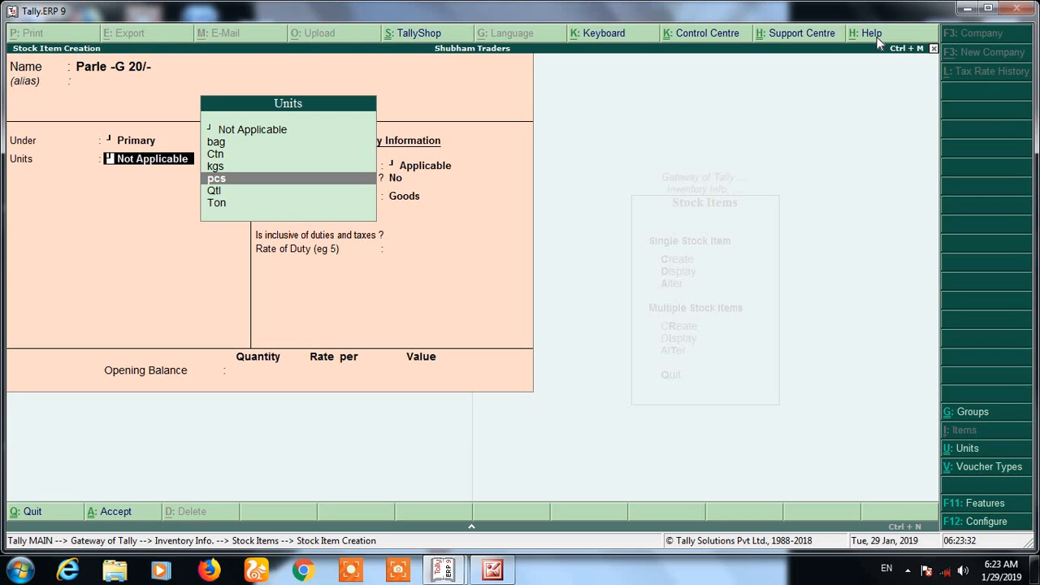
key(Return)
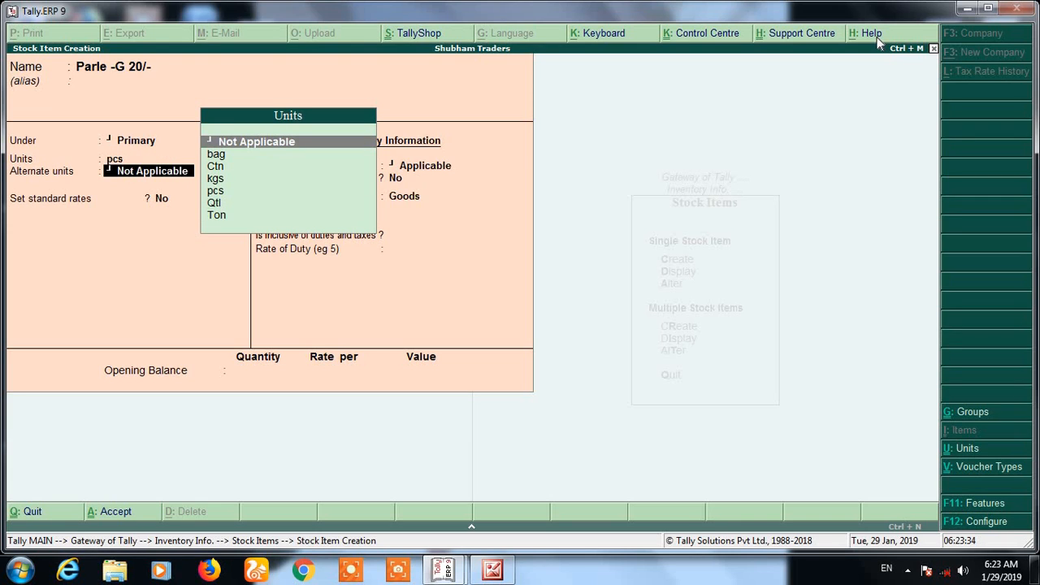
Set the alternate unit of Parle -G 20/- to Ctn, with 1 Ctn equal to 20 pcs
key(Down)
key(Down)
key(Down)
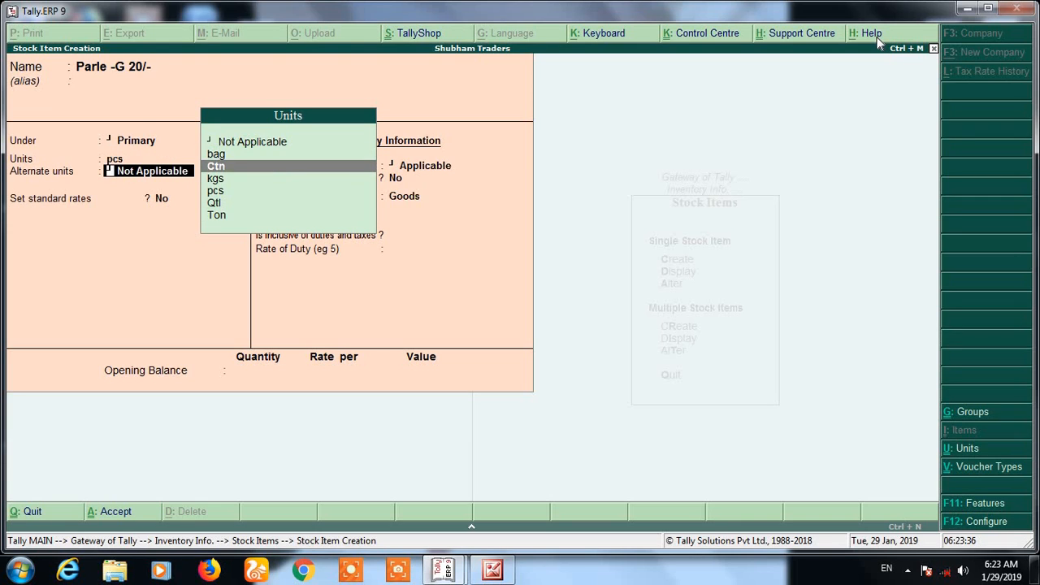
key(Up)
key(Return)
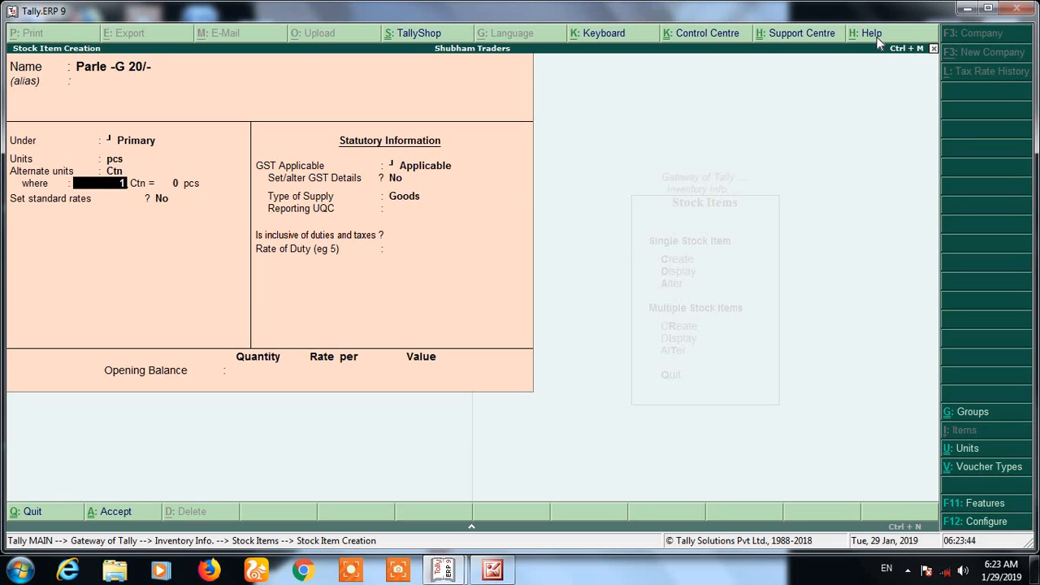
key(Return)
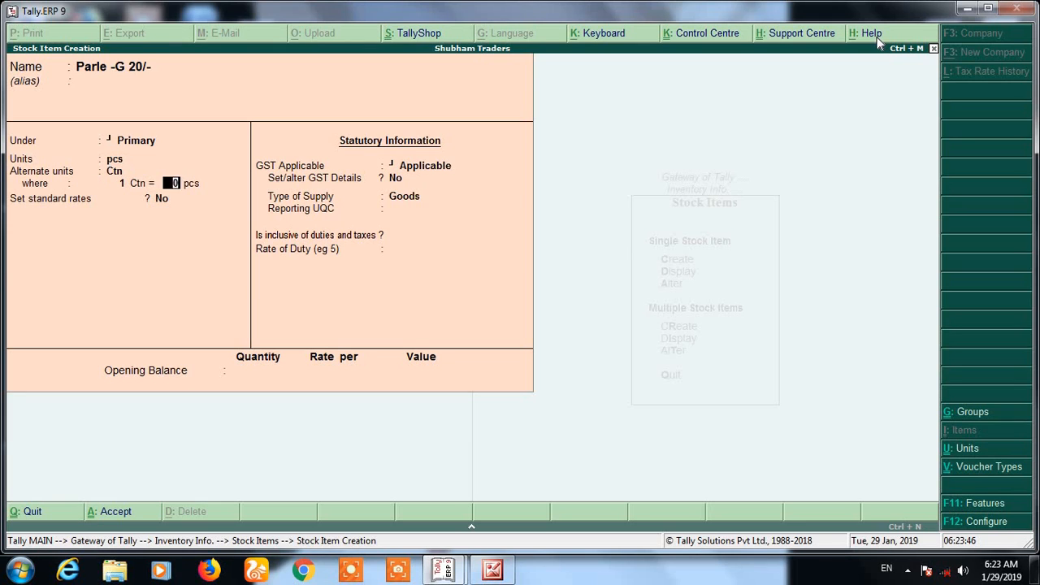
text(20)
key(Return)
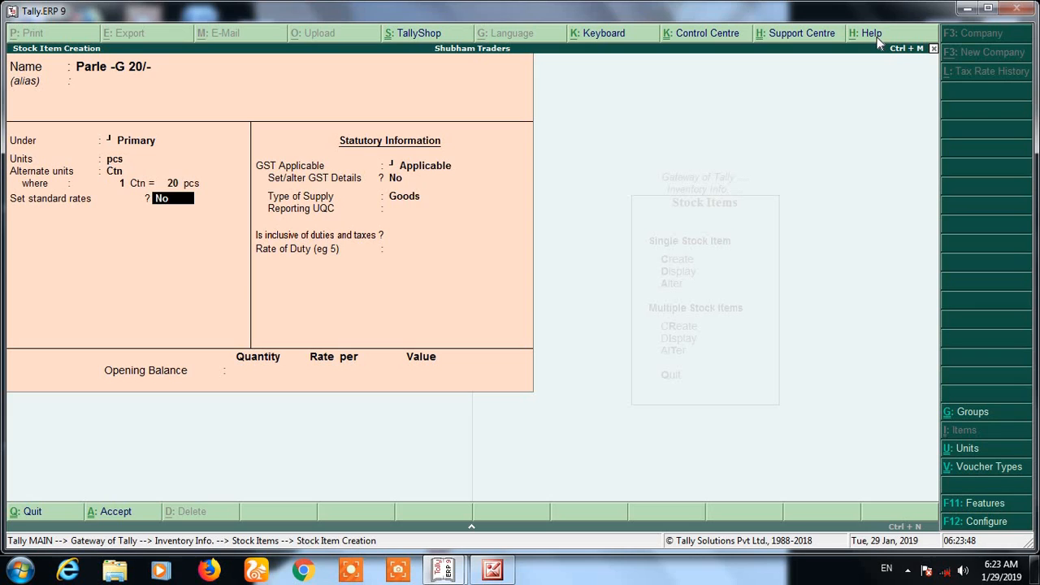